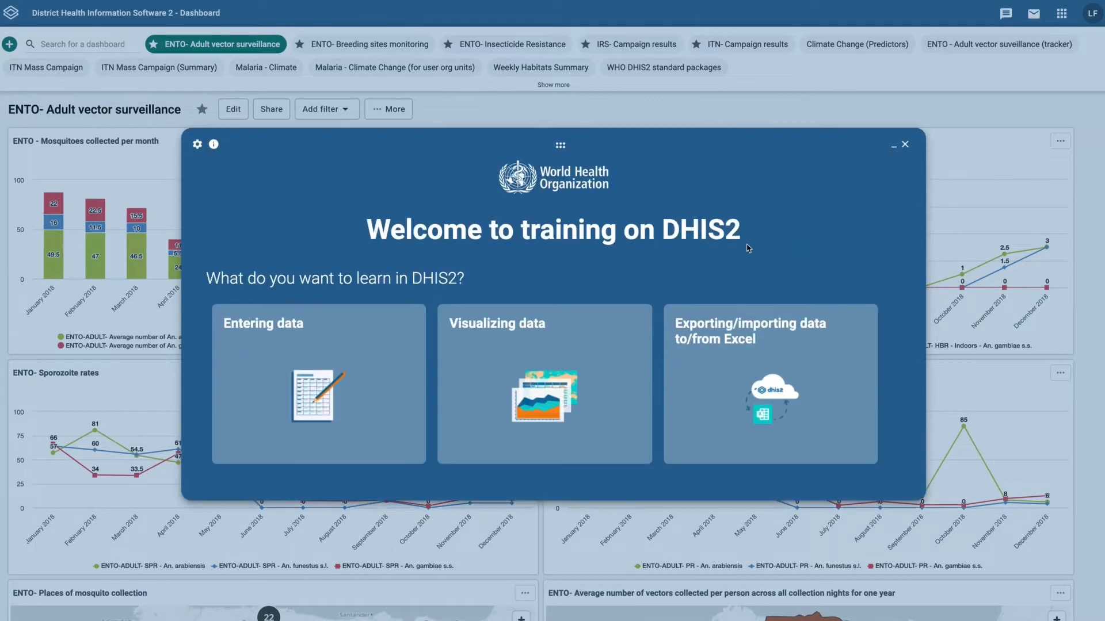
- Open the training app settings and grant settings access to the "ITN MC - Users" user group
{"action": "left_click", "coordinate": [197, 145]}
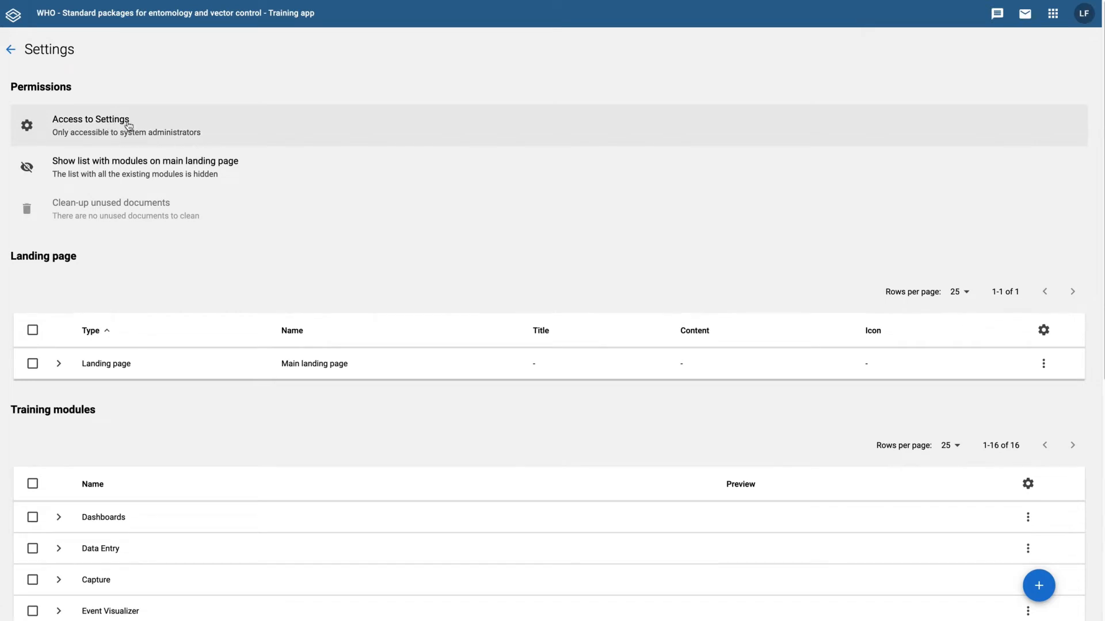
{"action": "left_click", "coordinate": [76, 126]}
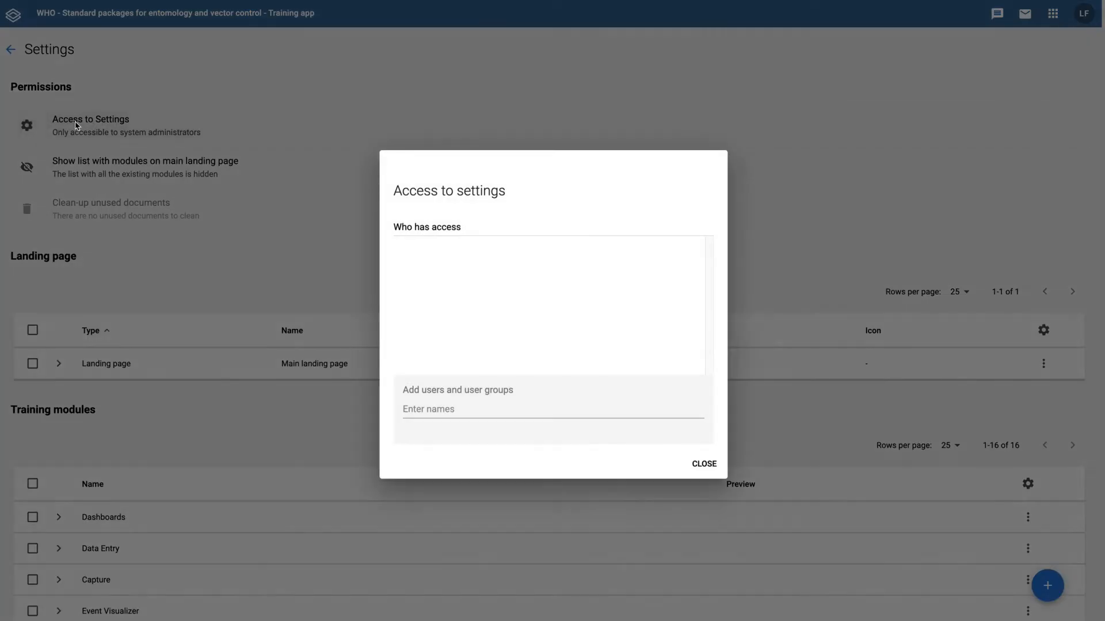
{"action": "left_click", "coordinate": [491, 413]}
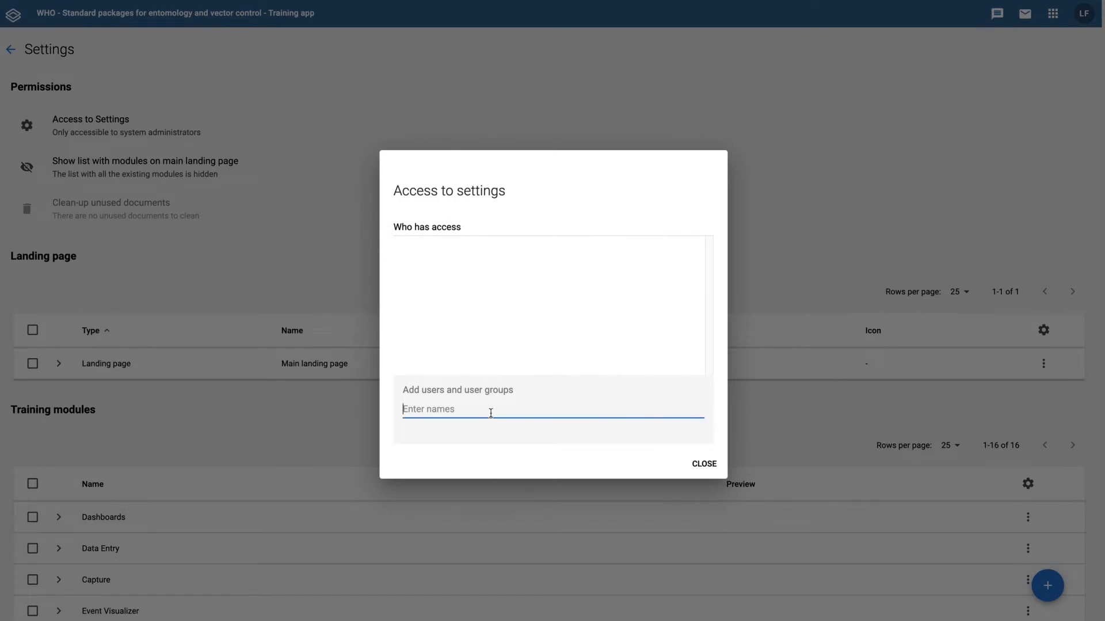
{"action": "type", "text": "user"}
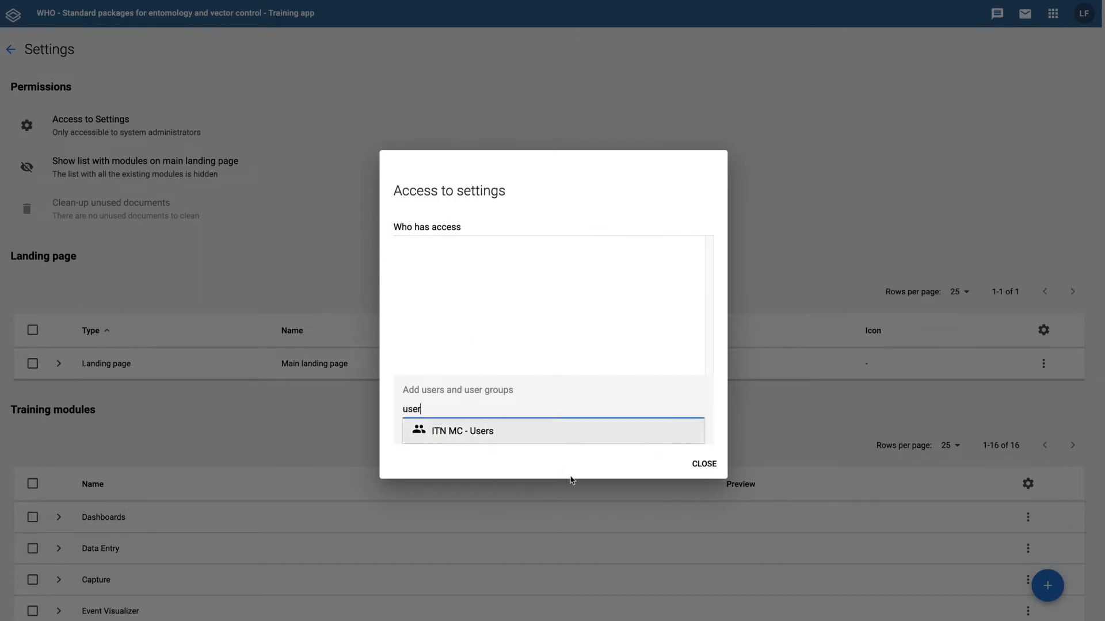
{"action": "left_click", "coordinate": [671, 440]}
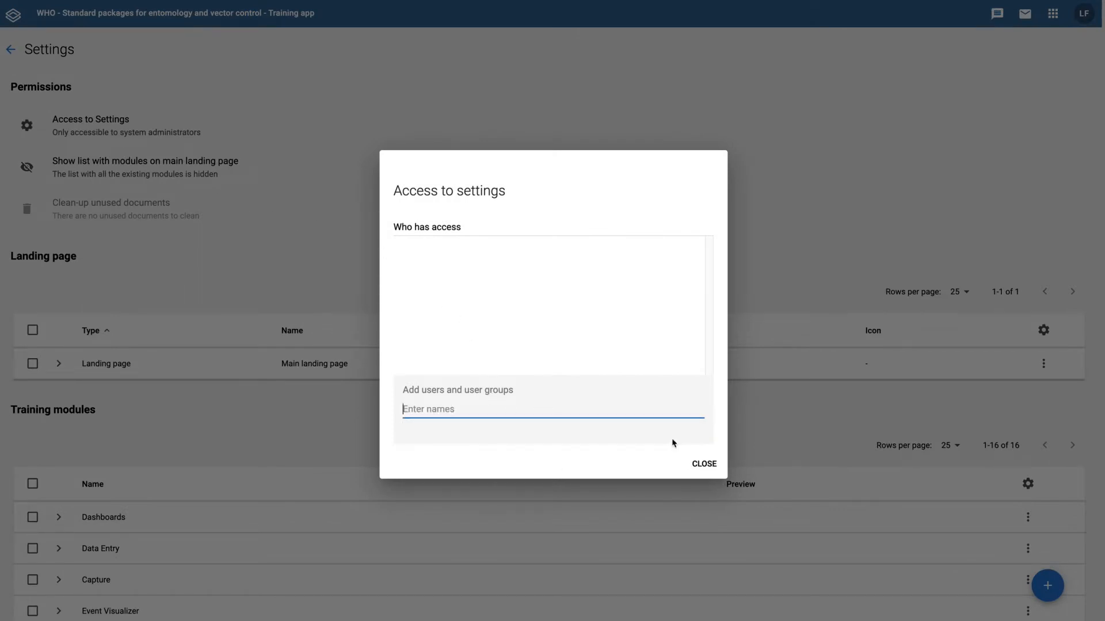
{"action": "left_click", "coordinate": [698, 465]}
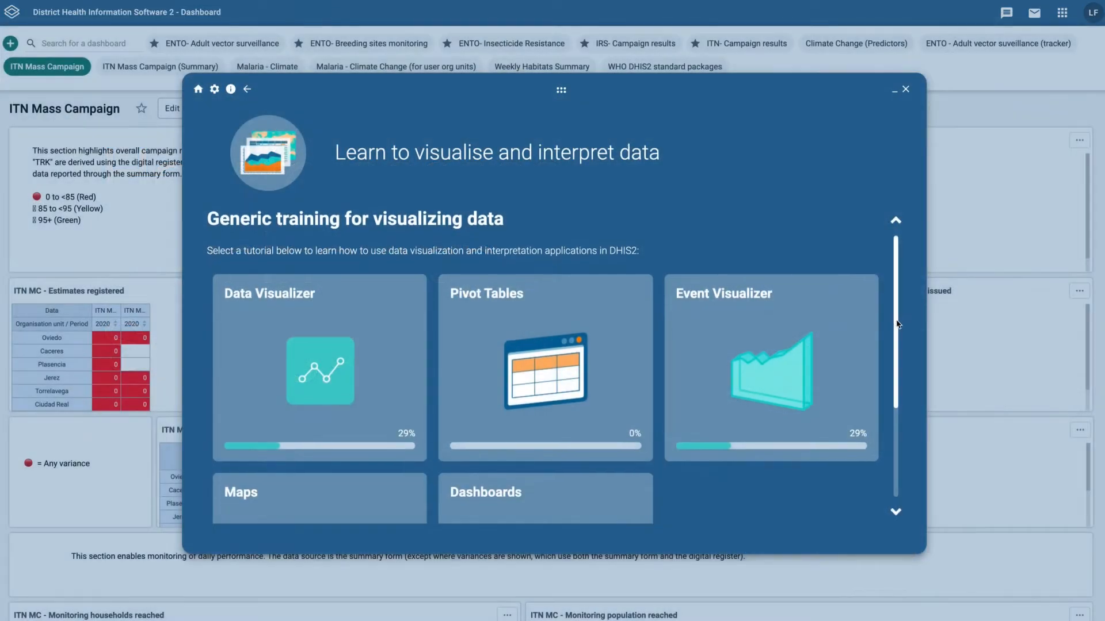
- Start the Dashboards tutorial, expand the list of available dashboards as its first step describes, and advance the tutorial
{"action": "left_click_drag", "start_coordinate": [896, 324], "coordinate": [894, 413]}
{"action": "left_click", "coordinate": [570, 378]}
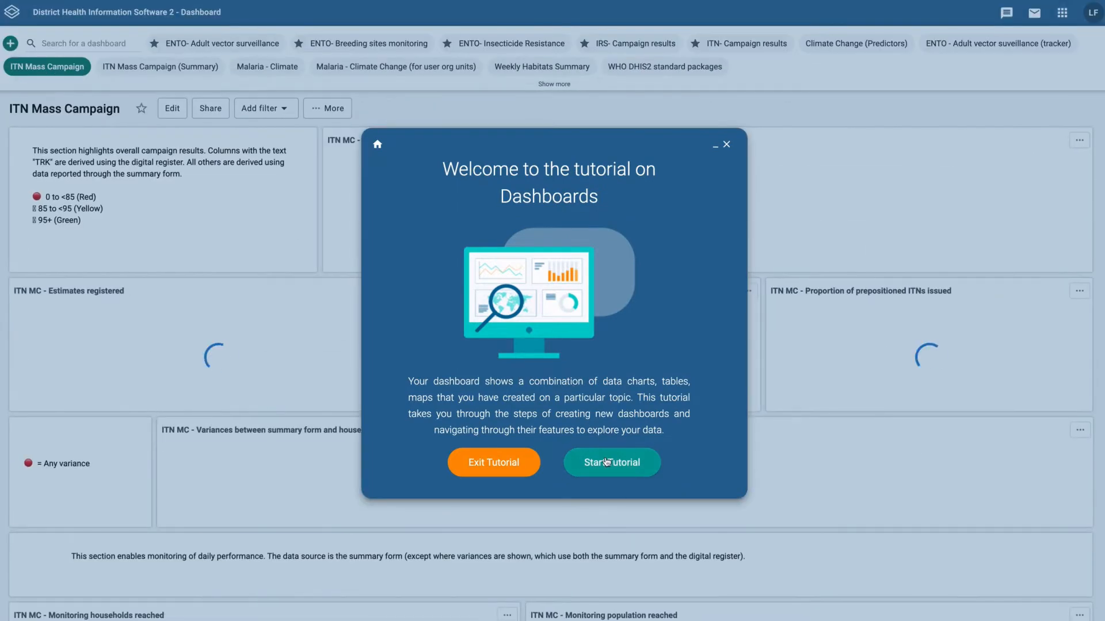
{"action": "left_click", "coordinate": [606, 459]}
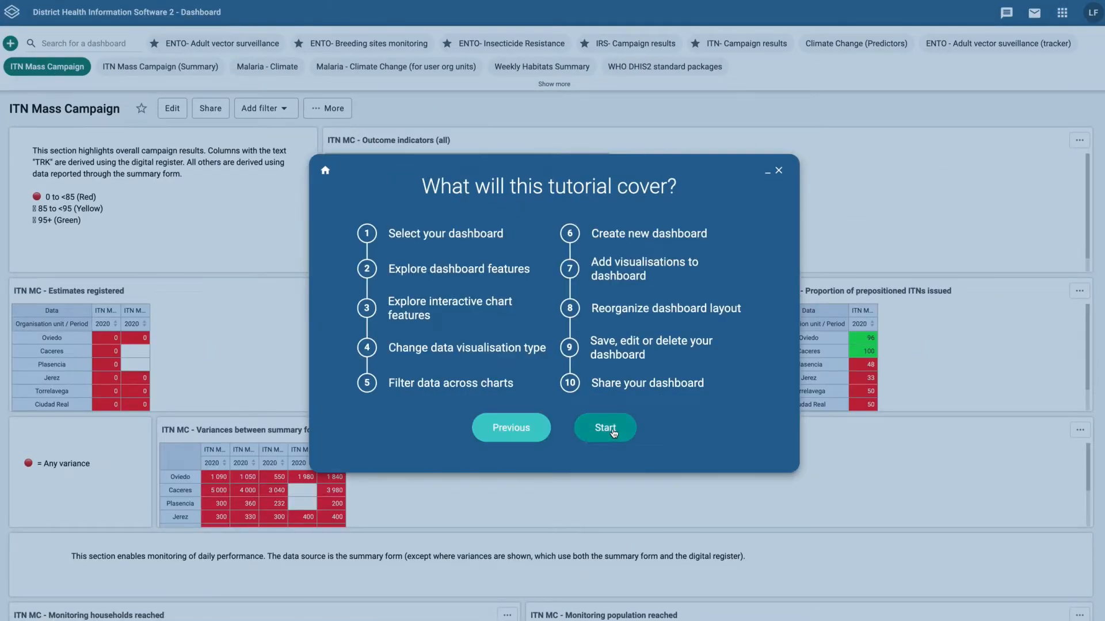
{"action": "left_click", "coordinate": [605, 428]}
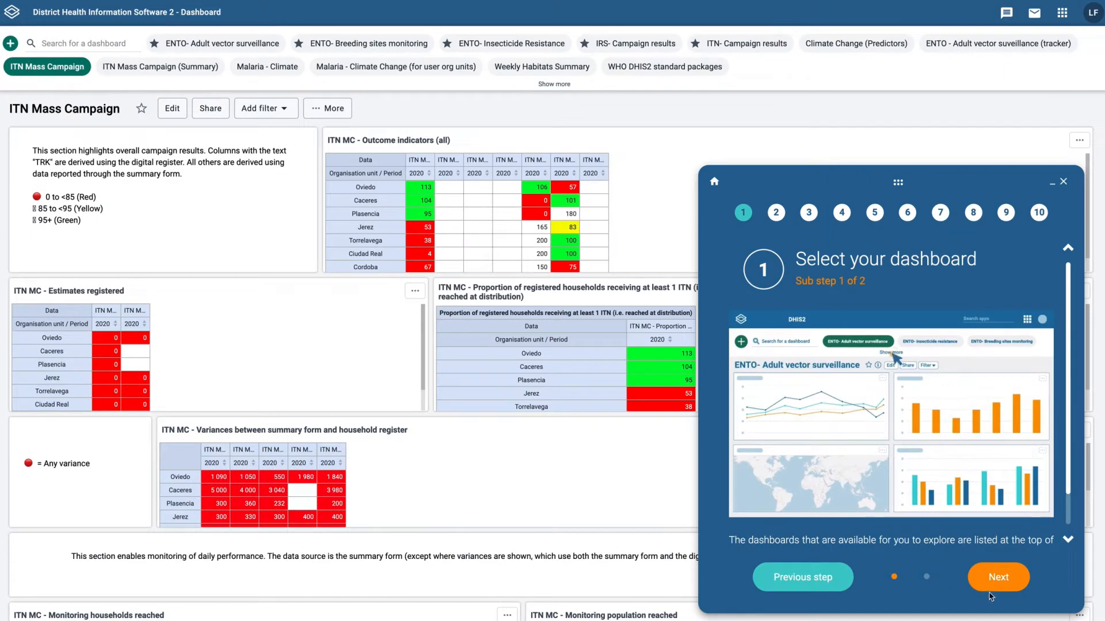
{"action": "left_click", "coordinate": [557, 85]}
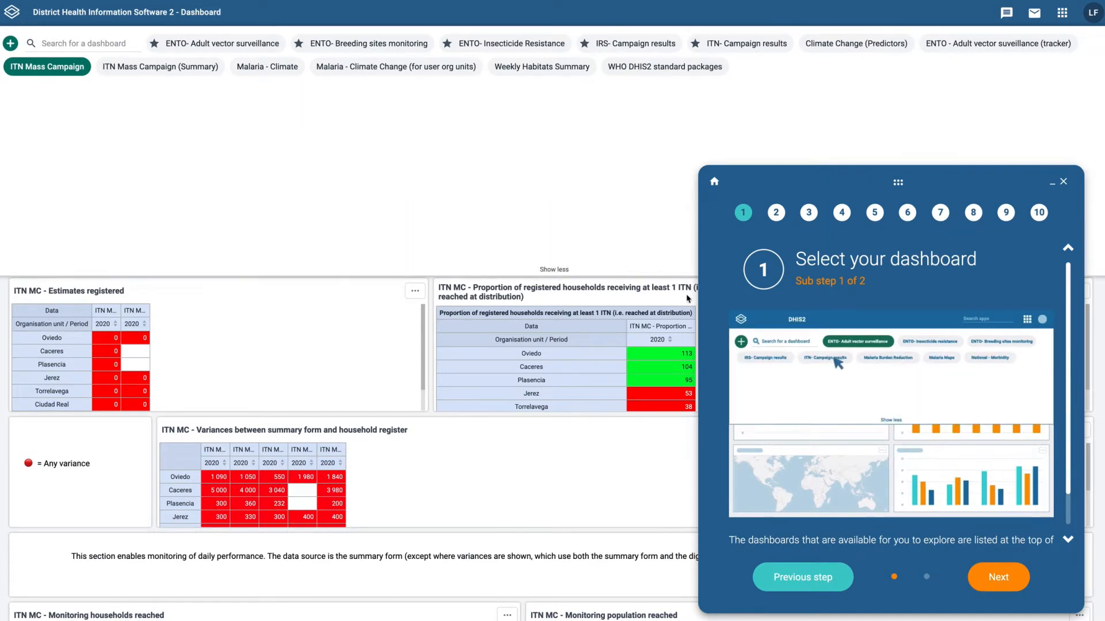
{"action": "left_click", "coordinate": [978, 577]}
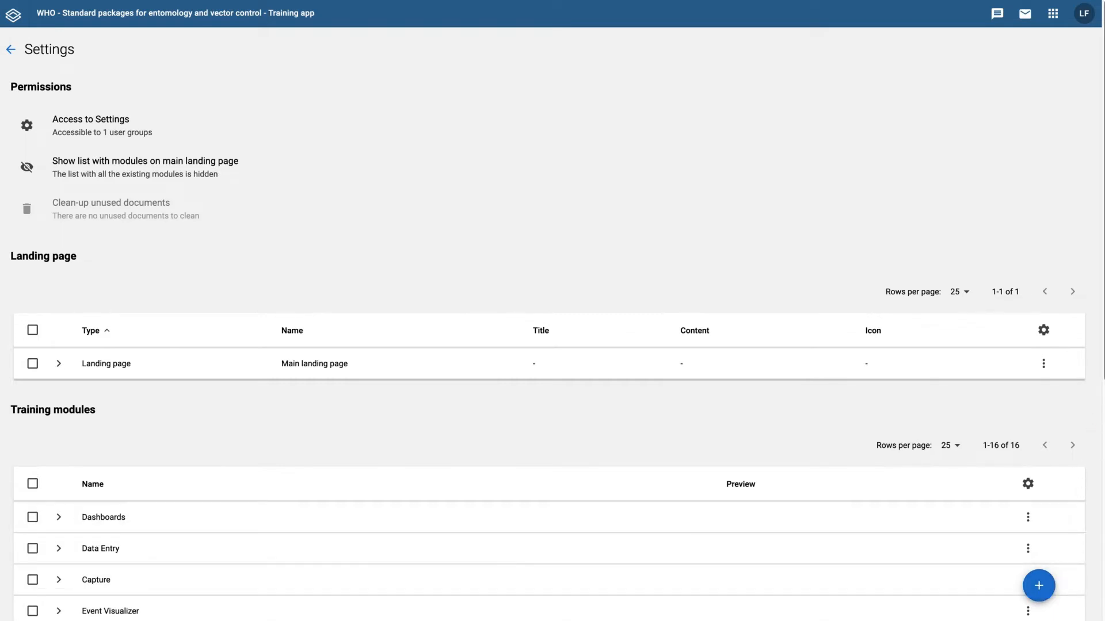
- Examine the actions available for the Dashboards training module in the settings
{"action": "scroll", "coordinate": [1097, 413], "scroll_direction": "down", "scroll_amount": 1}
{"action": "scroll", "coordinate": [1063, 426], "scroll_direction": "down", "scroll_amount": 4}
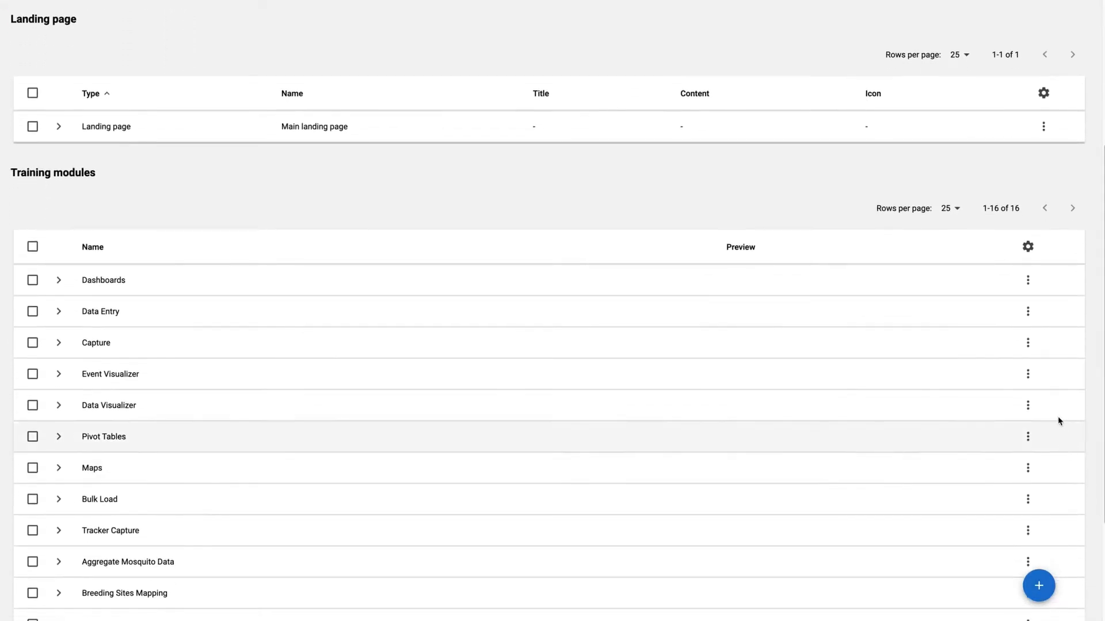
{"action": "left_click", "coordinate": [1029, 280]}
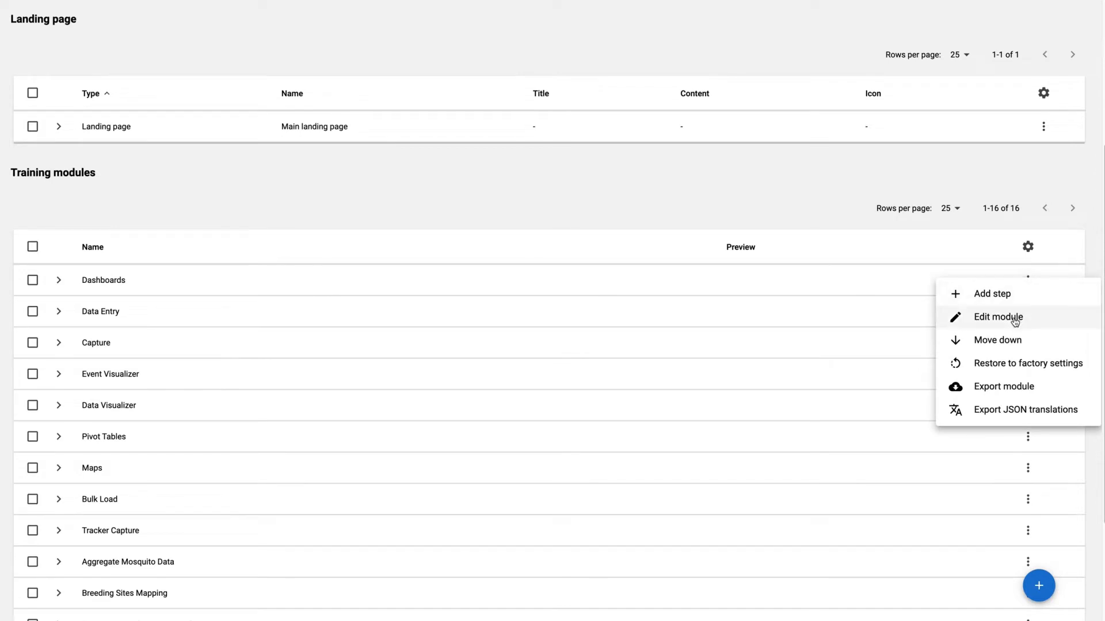
{"action": "left_click", "coordinate": [1080, 448]}
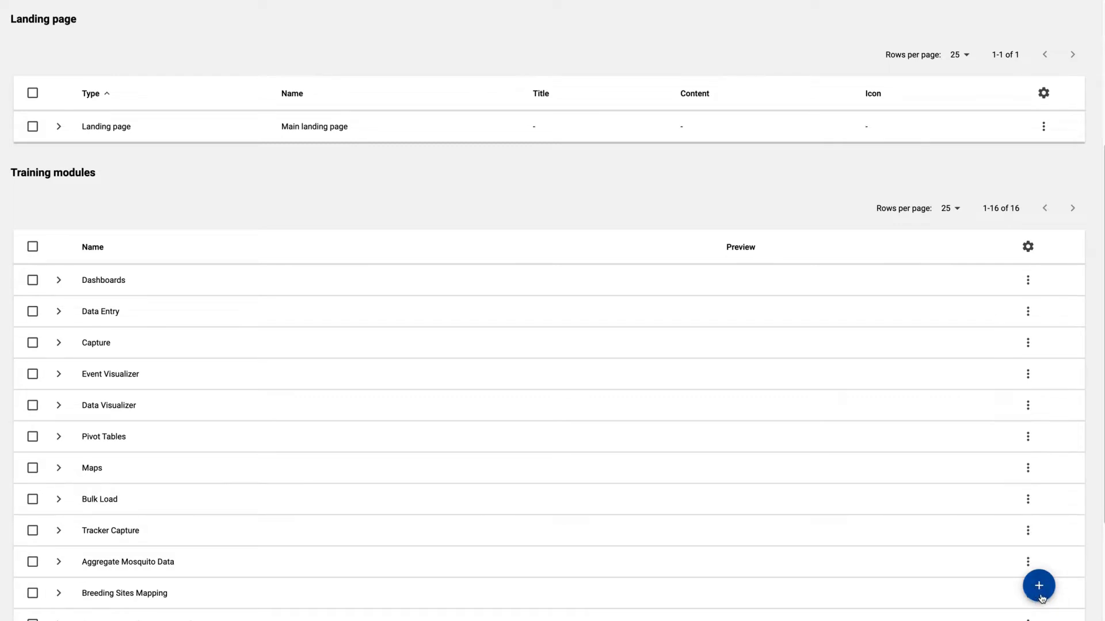
- Create a new training module with the code "bulk-load" and the name "Bulk Load"
{"action": "left_click", "coordinate": [1038, 587]}
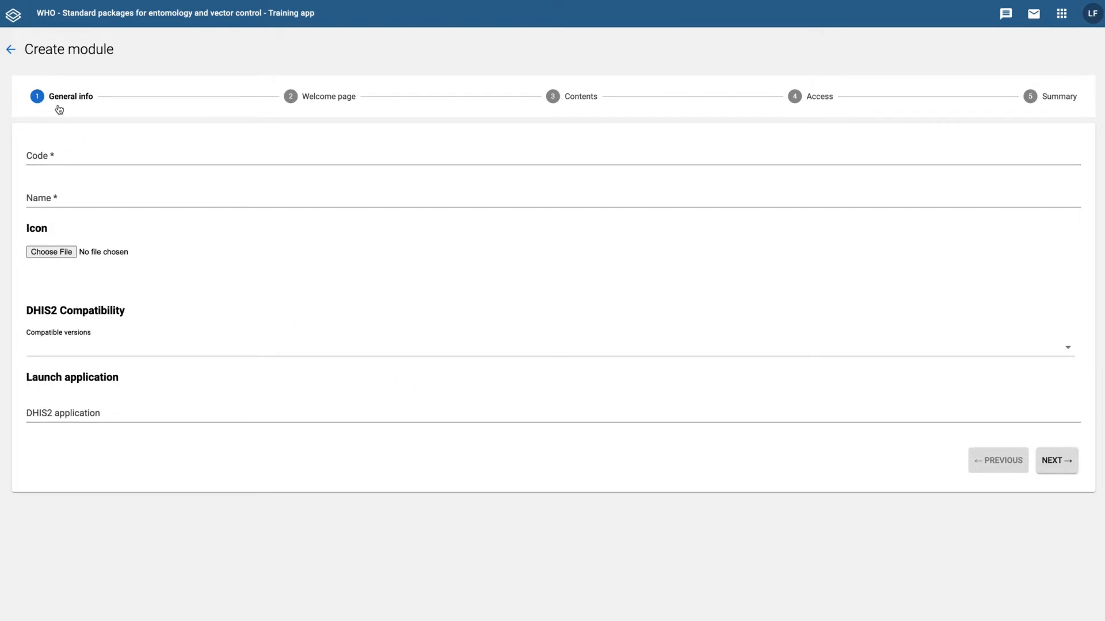
{"action": "left_click", "coordinate": [73, 152]}
{"action": "type", "text": "bulk"}
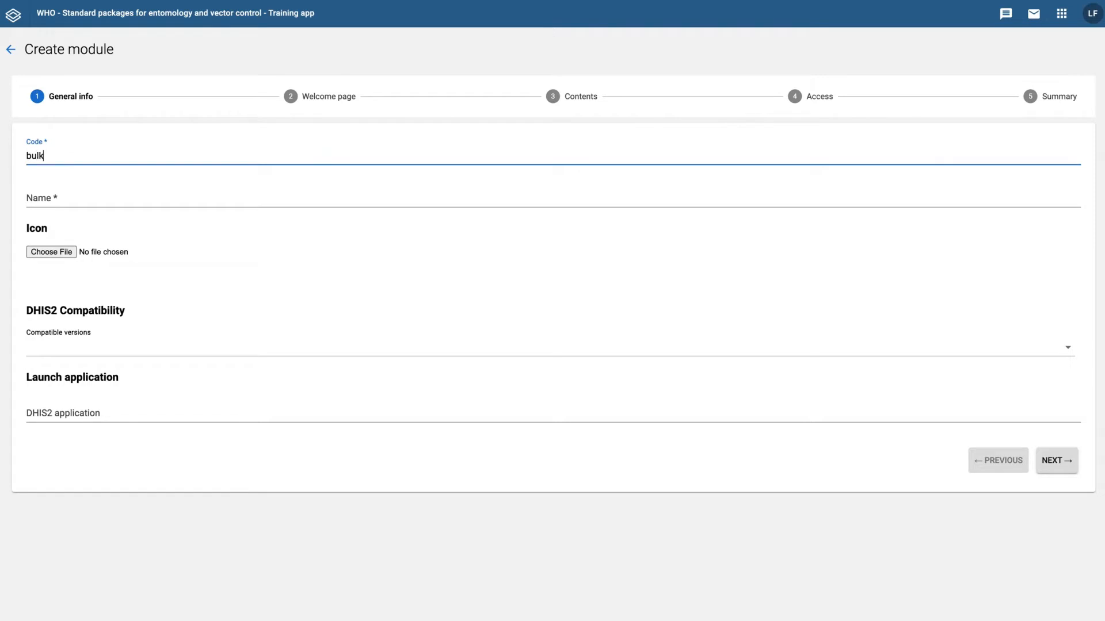
{"action": "type", "text": "-laod"}
{"action": "left_click", "coordinate": [55, 192]}
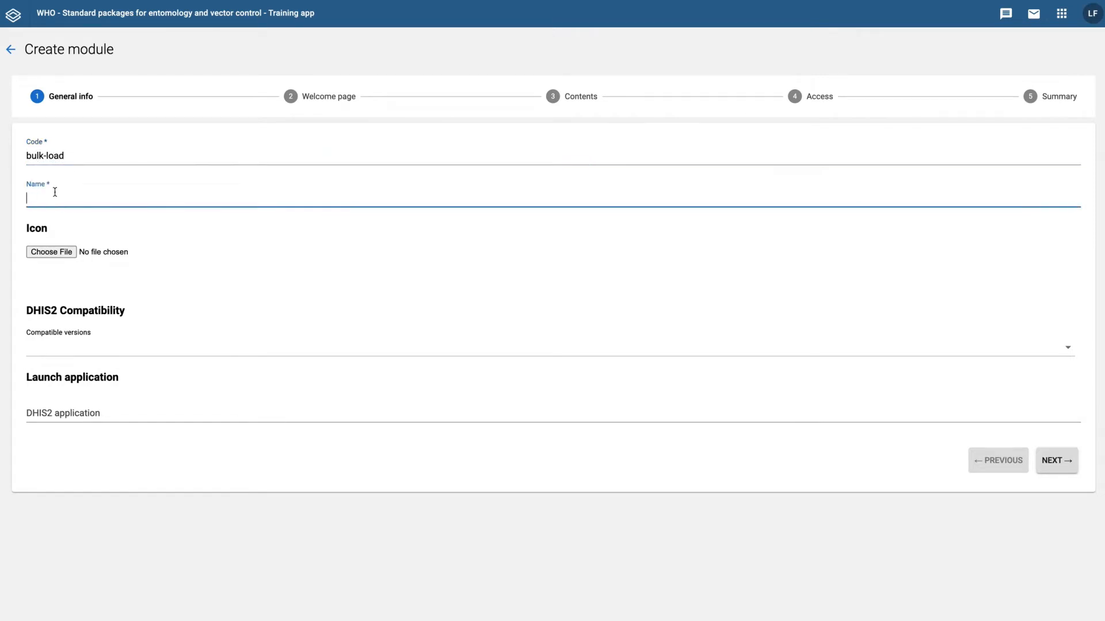
{"action": "type", "text": "Bulk Load"}
- Upload "[Training App] Bulk Load Icon.png" as the module's icon
{"action": "left_click", "coordinate": [41, 252]}
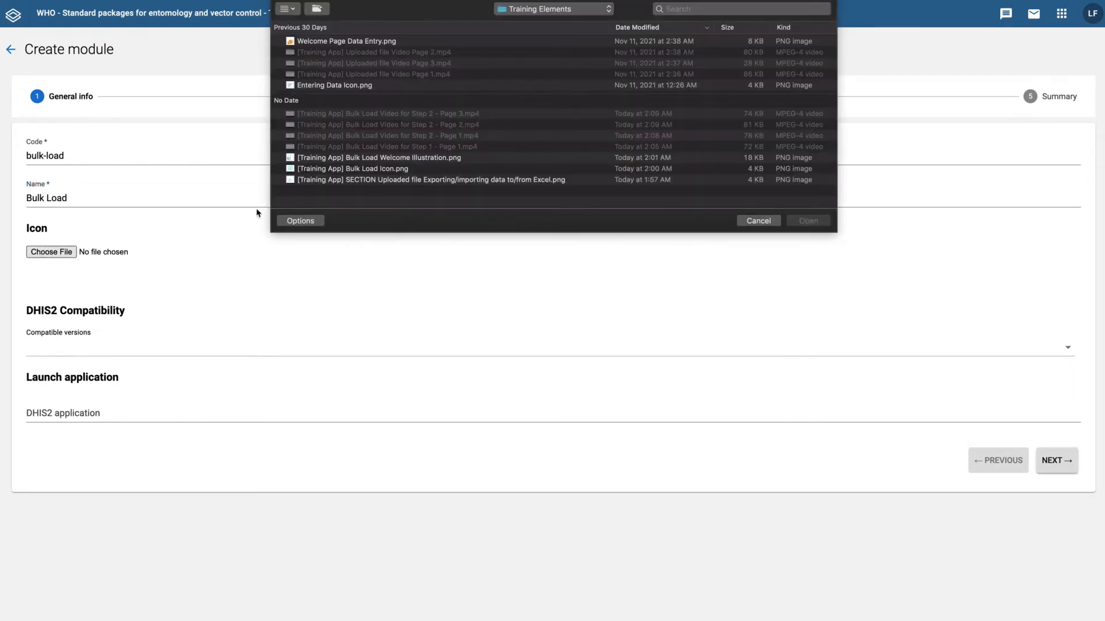
{"action": "left_click", "coordinate": [378, 168]}
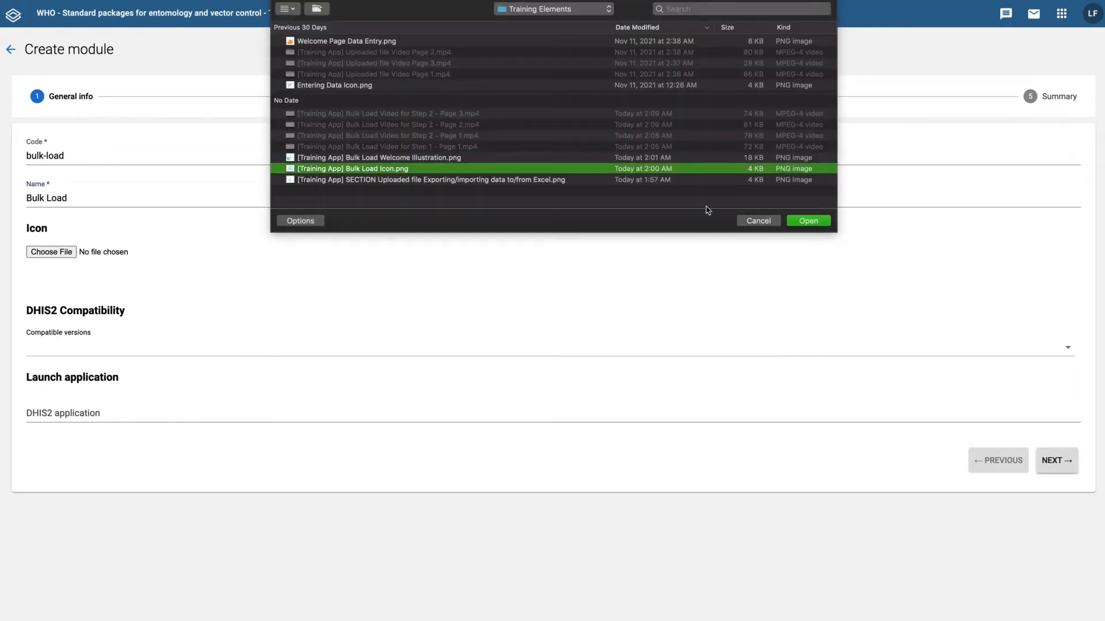
{"action": "left_click", "coordinate": [790, 223]}
- Mark the module as compatible with DHIS2 versions 2.30, 2.31, 2.32, 2.33, 2.34, 2.35, 2.36 and 2.37
{"action": "left_click", "coordinate": [109, 411]}
{"action": "left_click", "coordinate": [96, 435]}
{"action": "left_click", "coordinate": [94, 455]}
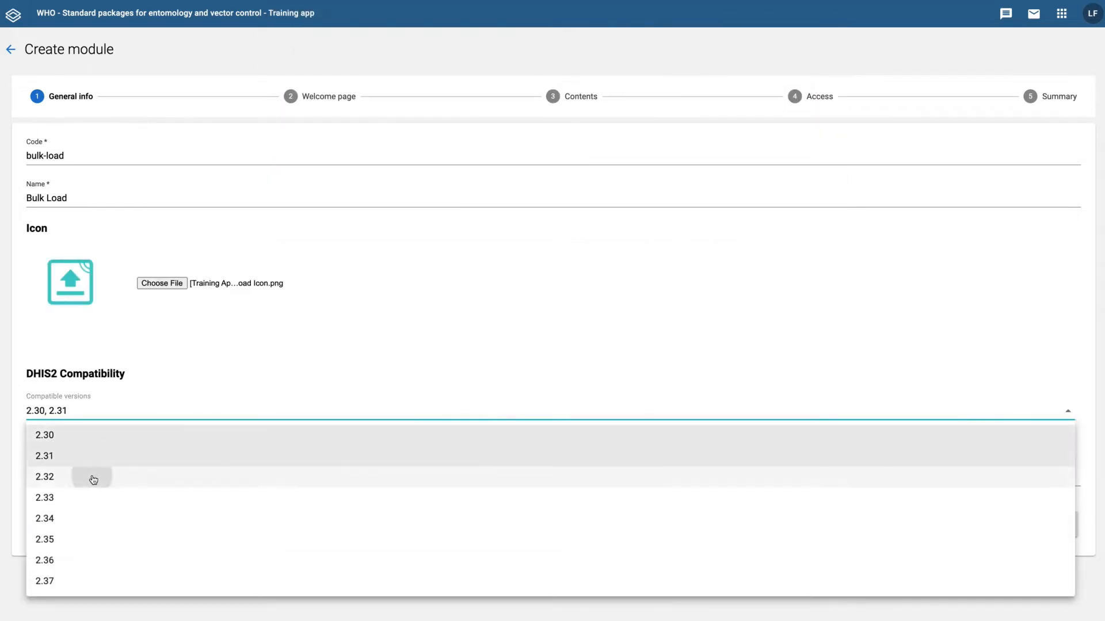
{"action": "left_click", "coordinate": [93, 477]}
{"action": "left_click", "coordinate": [87, 499]}
{"action": "left_click", "coordinate": [86, 520]}
{"action": "left_click", "coordinate": [88, 540]}
{"action": "left_click", "coordinate": [90, 564]}
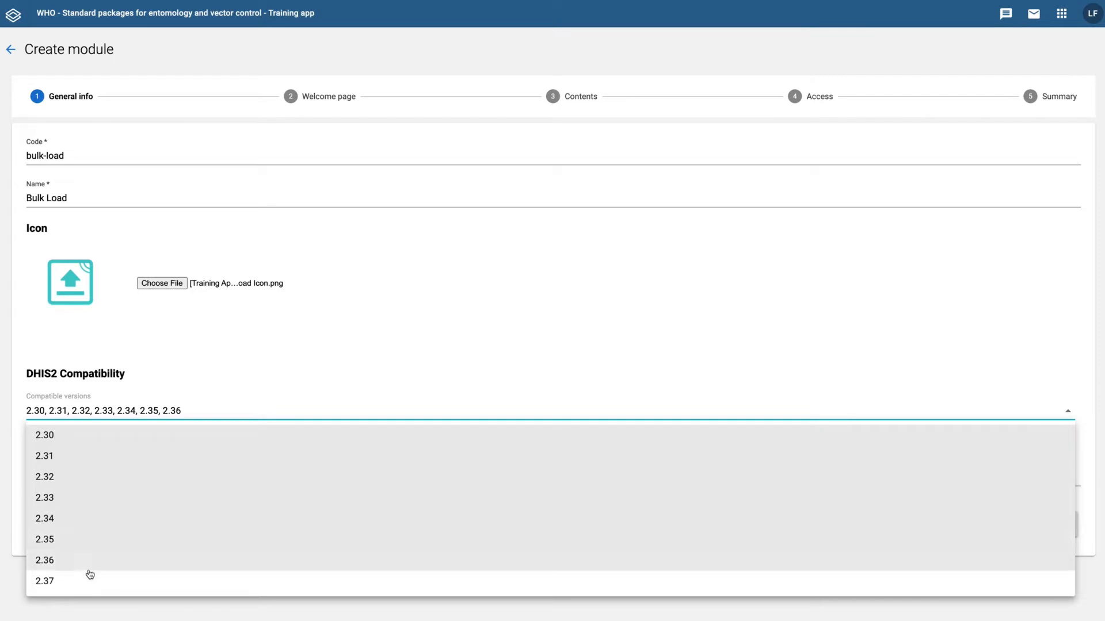
{"action": "left_click", "coordinate": [91, 580]}
{"action": "left_click", "coordinate": [185, 380]}
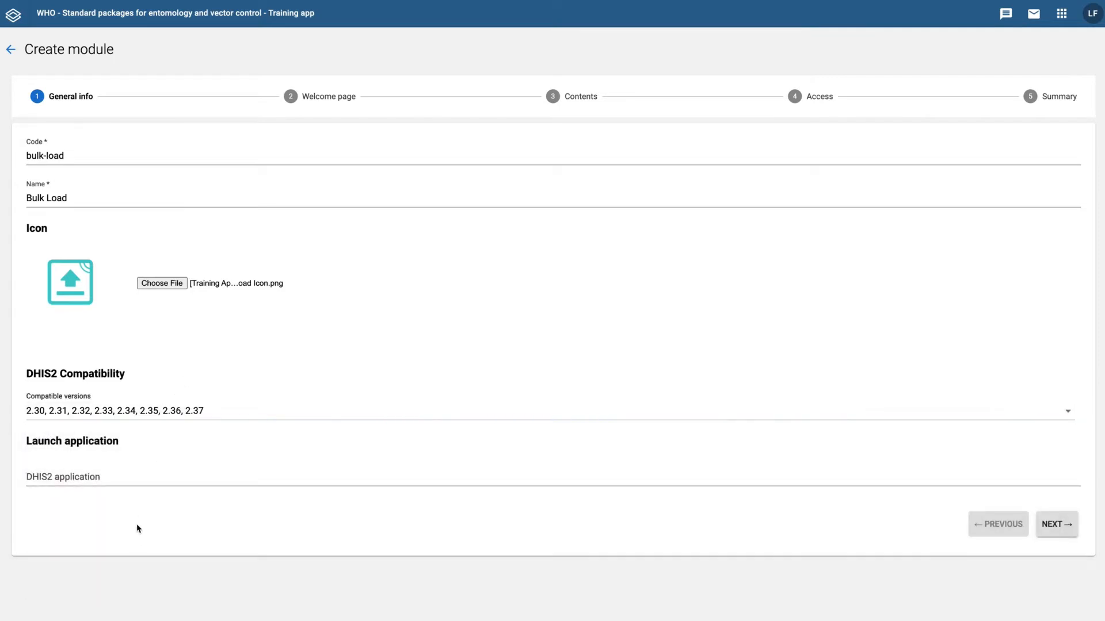
- Copy the Bulk Load app's path "/api/apps/Bulk-Load/index.html#/download" into the module's DHIS2 application field and proceed to the welcome page
{"action": "left_click", "coordinate": [146, 475]}
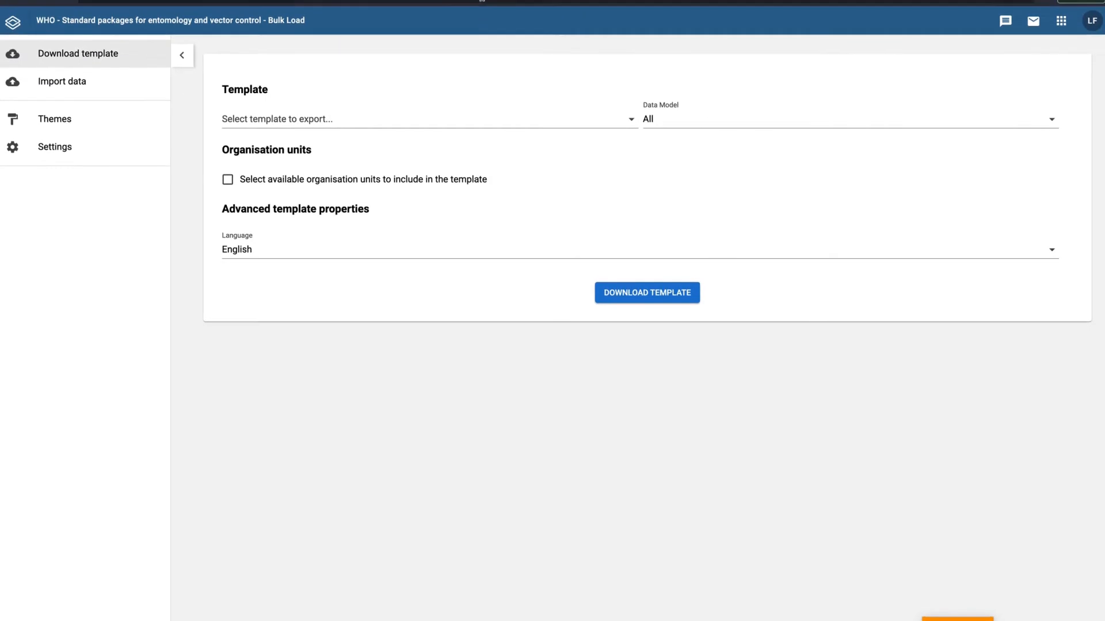
{"action": "left_click_drag", "start_coordinate": [481, 11], "coordinate": [288, 9]}
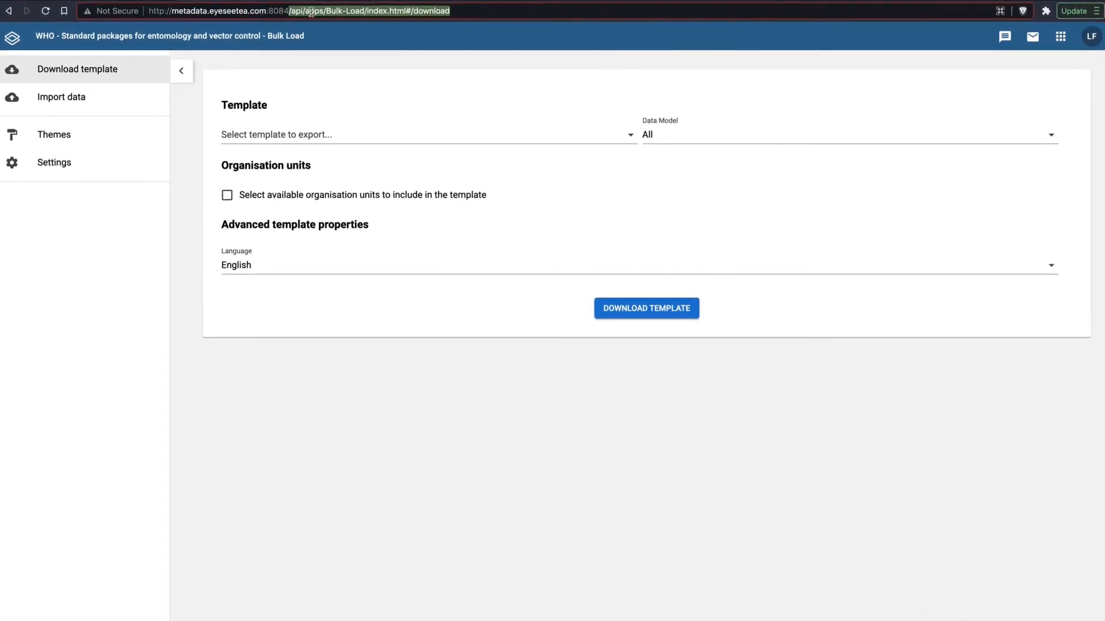
{"action": "right_click", "coordinate": [309, 10]}
{"action": "left_click", "coordinate": [357, 89]}
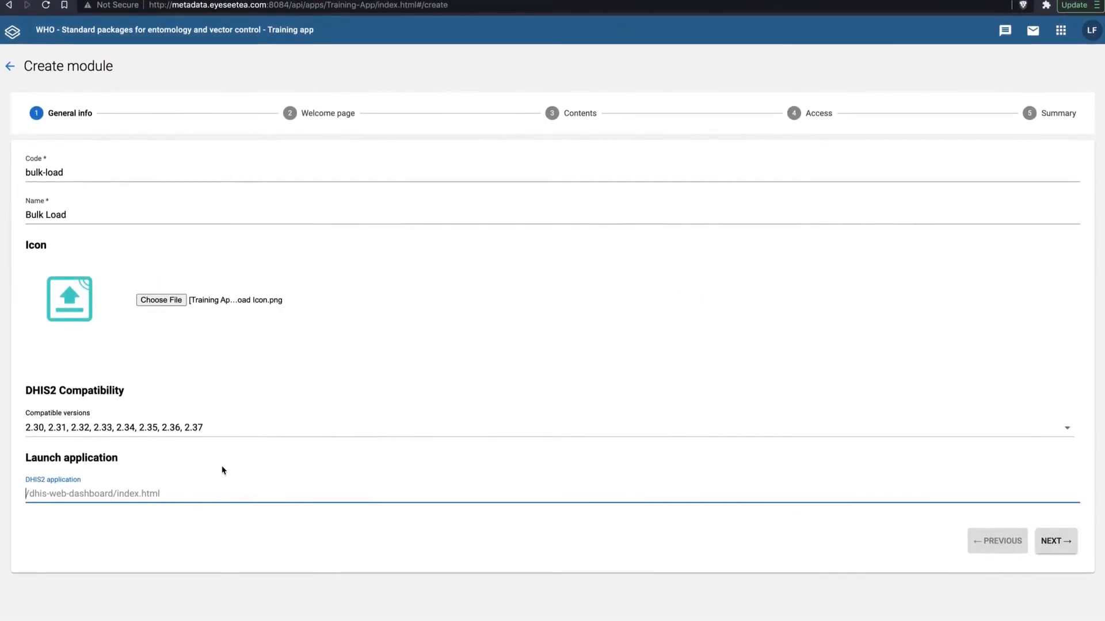
{"action": "right_click", "coordinate": [219, 492]}
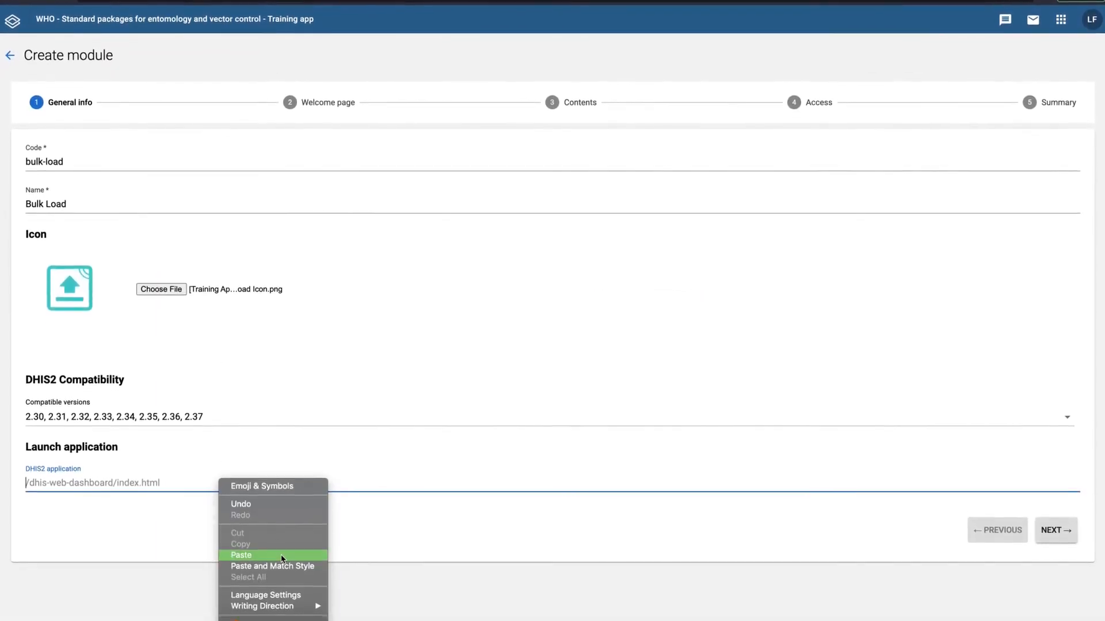
{"action": "left_click", "coordinate": [281, 556]}
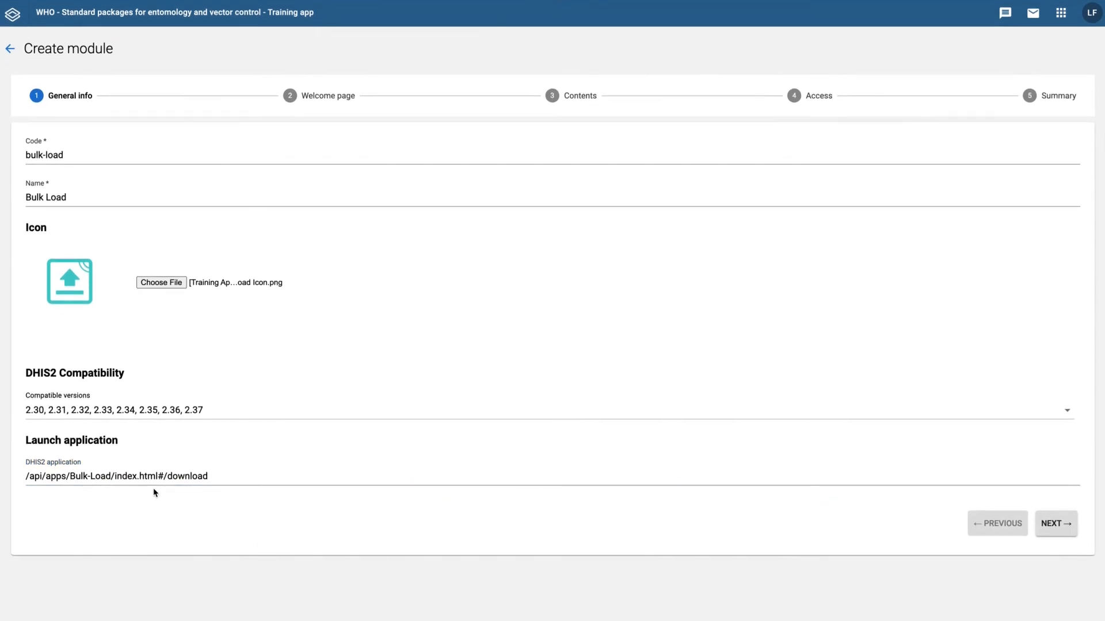
{"action": "left_click", "coordinate": [1044, 525]}
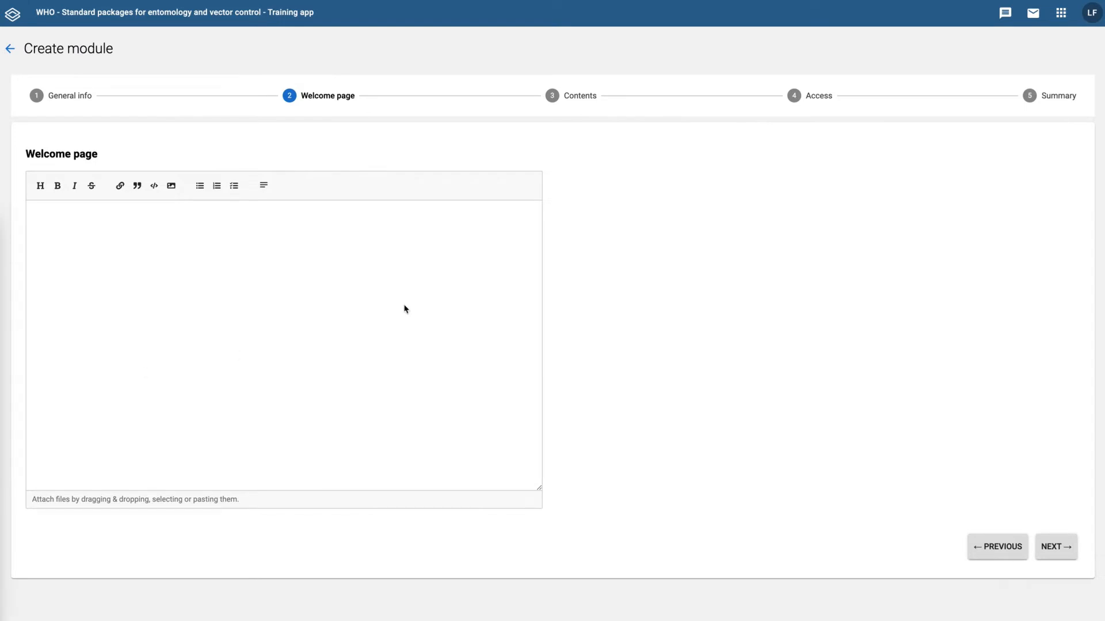
- Paste the Bulk Load welcome text, formatting its title as a level-one heading and the first "DHIS2" in bold
{"action": "left_click", "coordinate": [375, 251]}
{"action": "key", "text": "ctrl+v"}
{"action": "left_click_drag", "start_coordinate": [208, 211], "coordinate": [31, 212]}
{"action": "left_click", "coordinate": [41, 186]}
{"action": "left_click", "coordinate": [42, 209]}
{"action": "key", "text": "BackSpace"}
{"action": "key", "text": "BackSpace"}
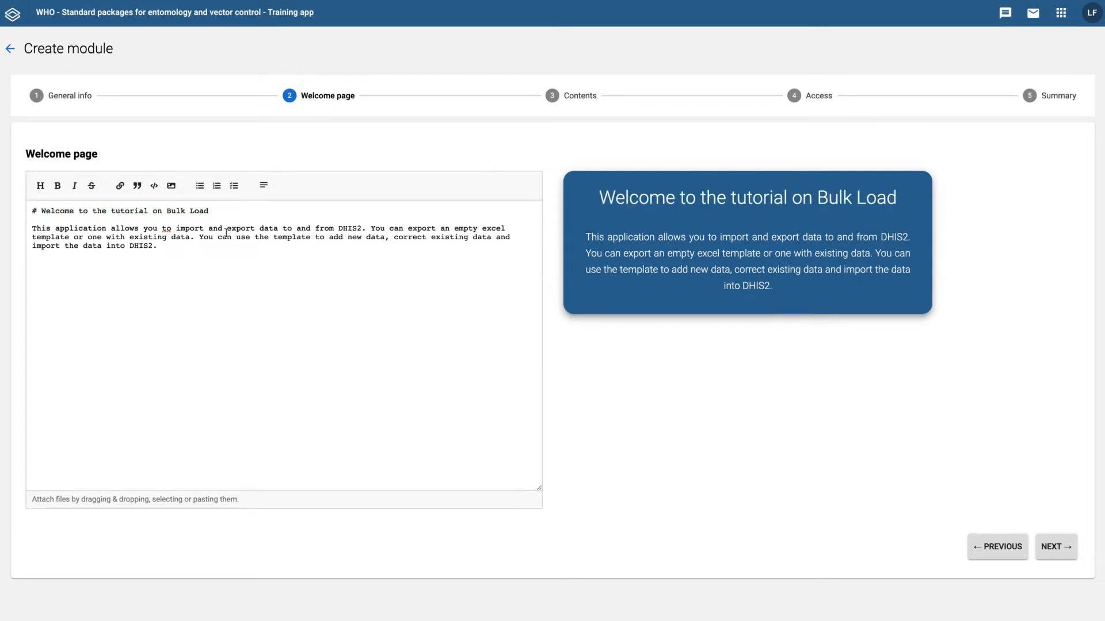
{"action": "double_click", "coordinate": [348, 228]}
{"action": "left_click", "coordinate": [58, 186]}
- Insert "[Training App] Bulk Load Welcome Illustration.png" between the welcome title and the paragraph, and proceed to the module contents
{"action": "left_click", "coordinate": [221, 210]}
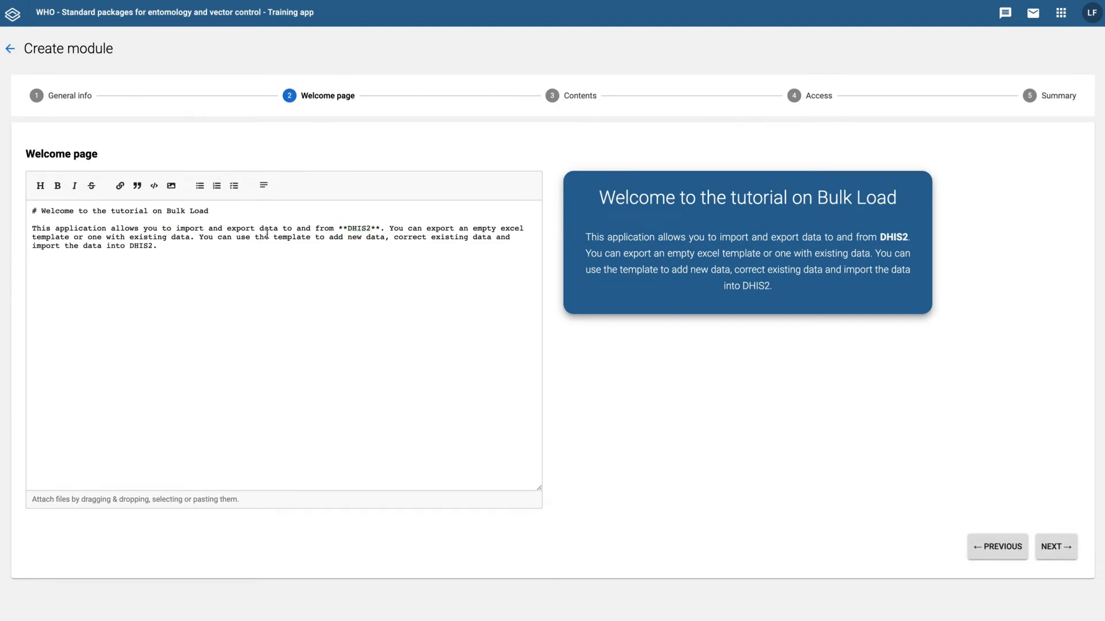
{"action": "key", "text": "Return"}
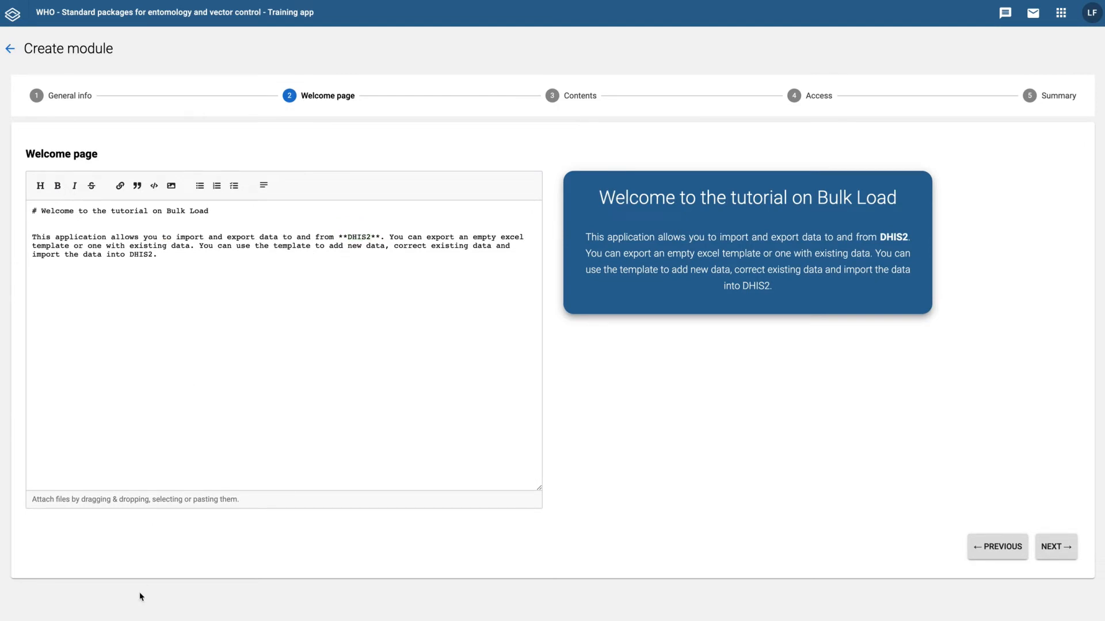
{"action": "key", "text": "super+Tab"}
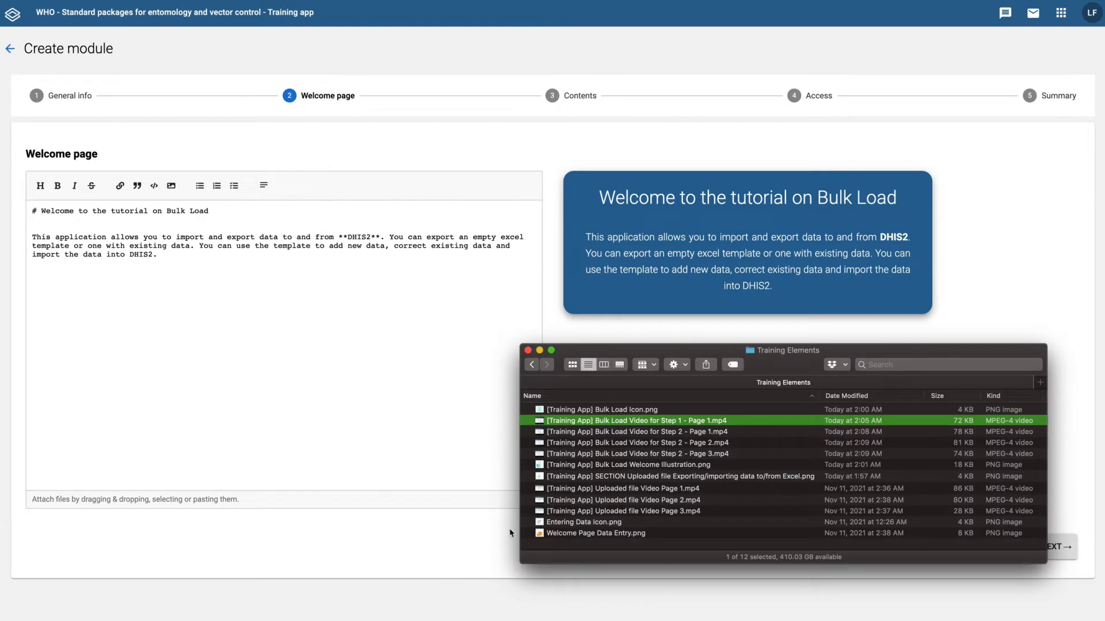
{"action": "left_click", "coordinate": [657, 466]}
{"action": "left_click_drag", "start_coordinate": [654, 468], "coordinate": [355, 302]}
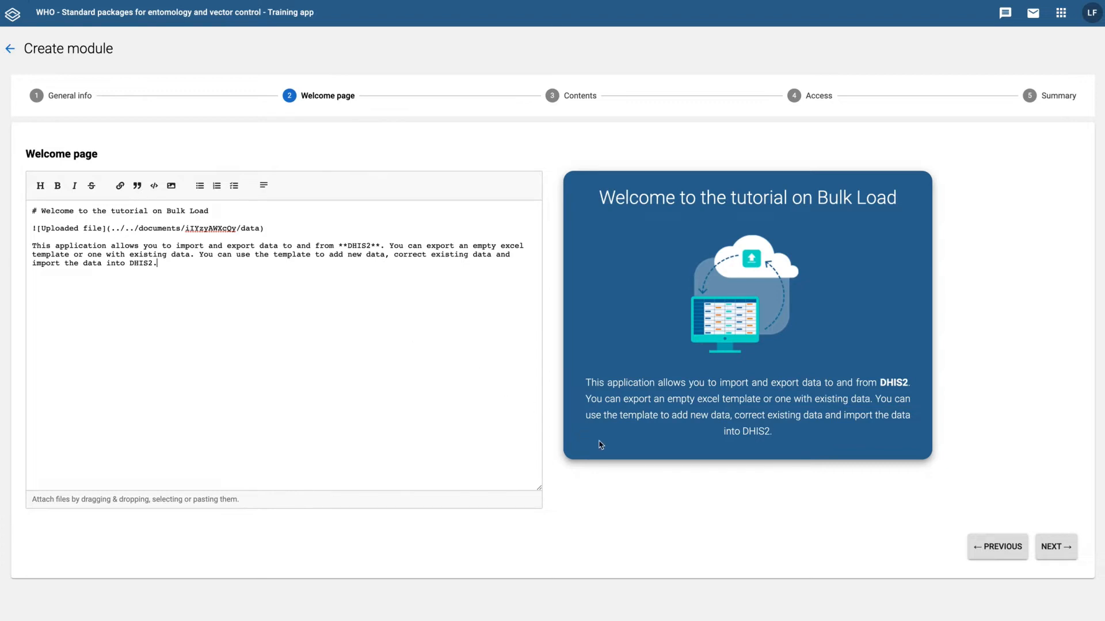
{"action": "left_click", "coordinate": [1050, 548]}
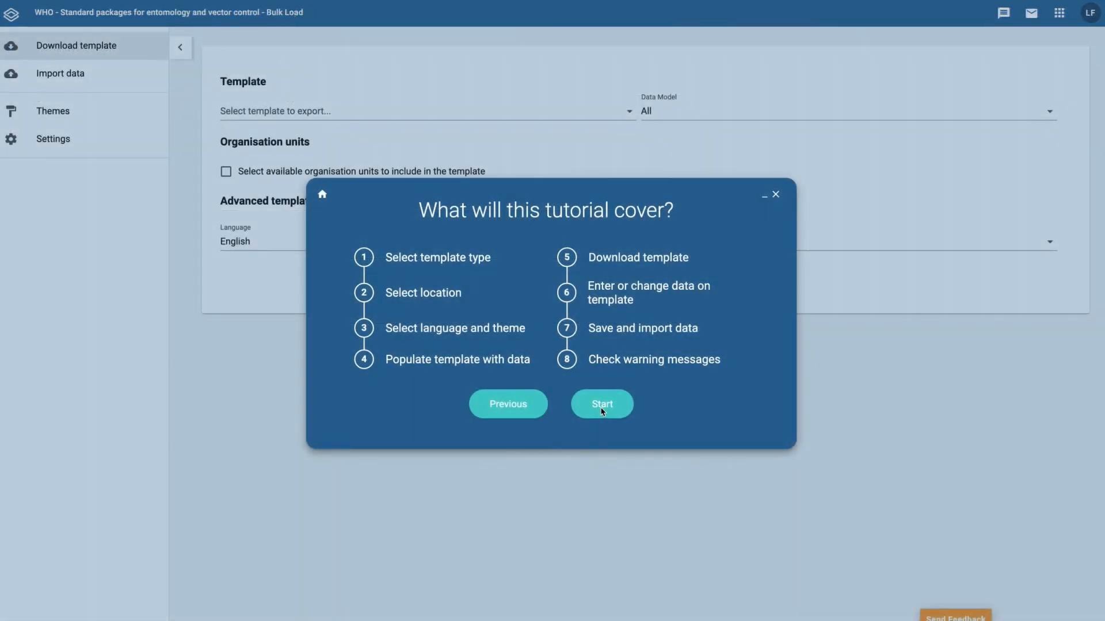
- Start the Bulk Load tutorial from its contents overview to view the "Select template type" step
{"action": "left_click", "coordinate": [602, 405]}
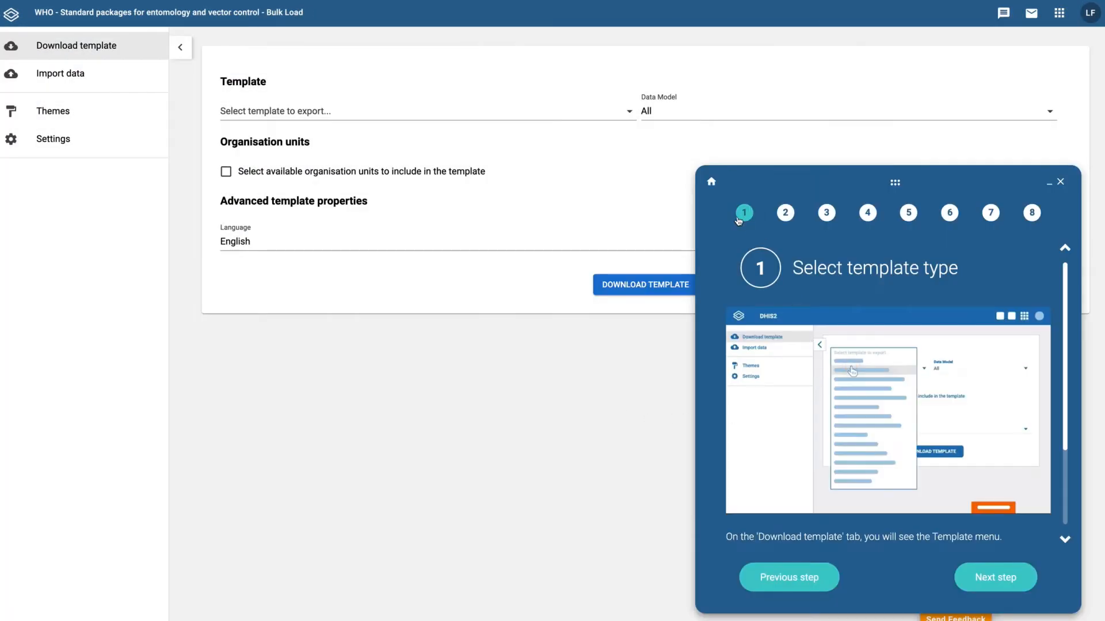
- Page through the Bulk Load tutorial's "Select location" step and its three sub-steps
{"action": "left_click", "coordinate": [1015, 574]}
{"action": "left_click", "coordinate": [1014, 575]}
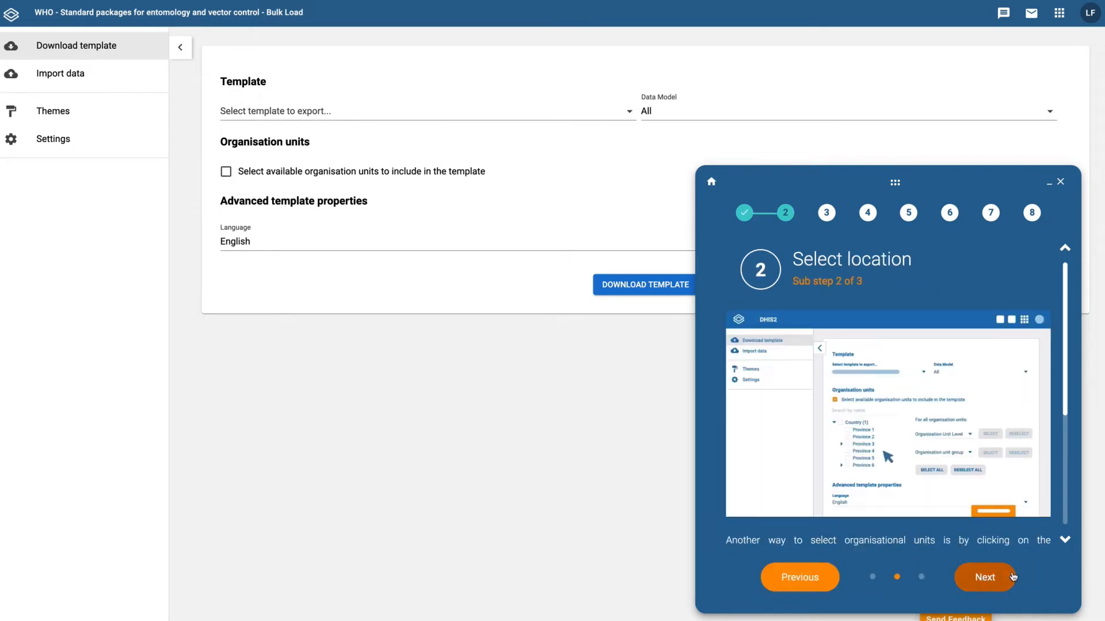
{"action": "left_click", "coordinate": [1013, 576]}
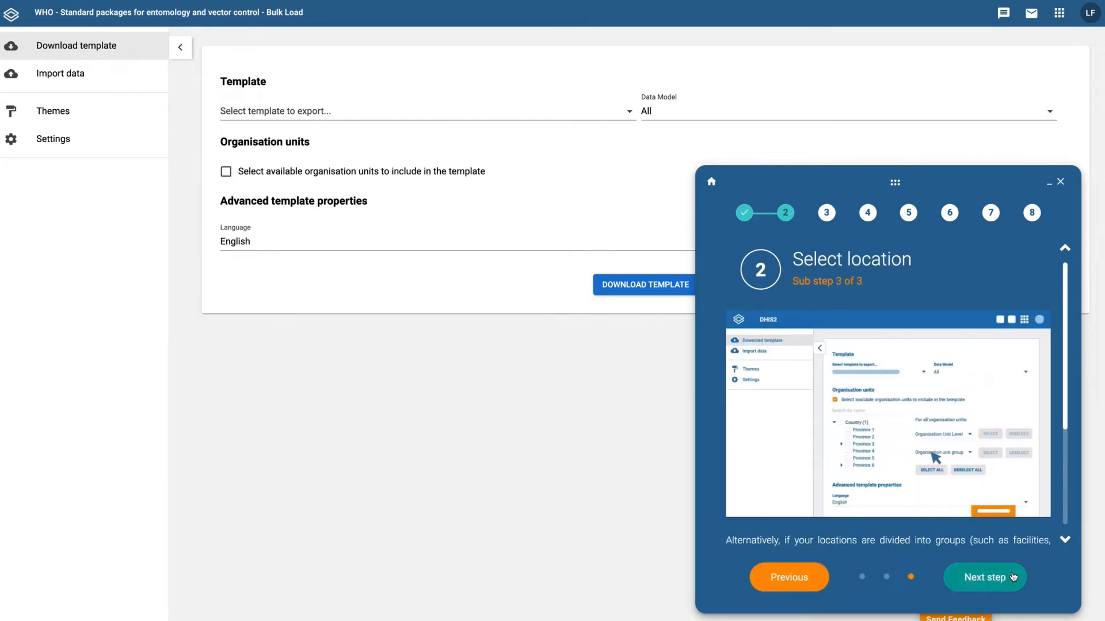
{"action": "left_click", "coordinate": [1013, 577]}
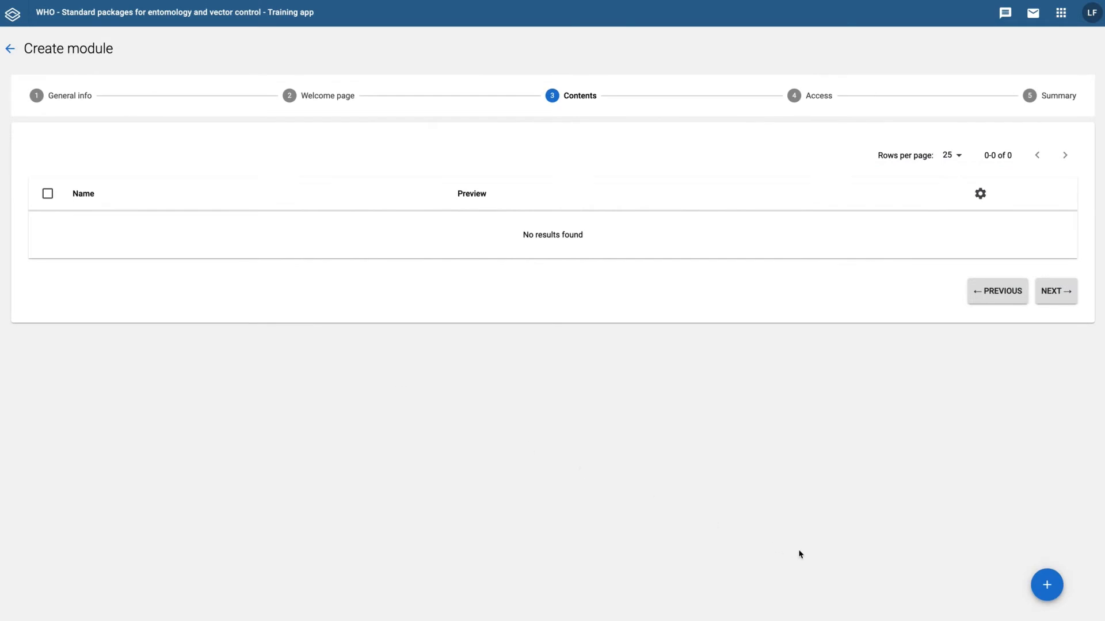
- Add a new step titled "Select template type" to the module contents
{"action": "left_click", "coordinate": [1046, 587]}
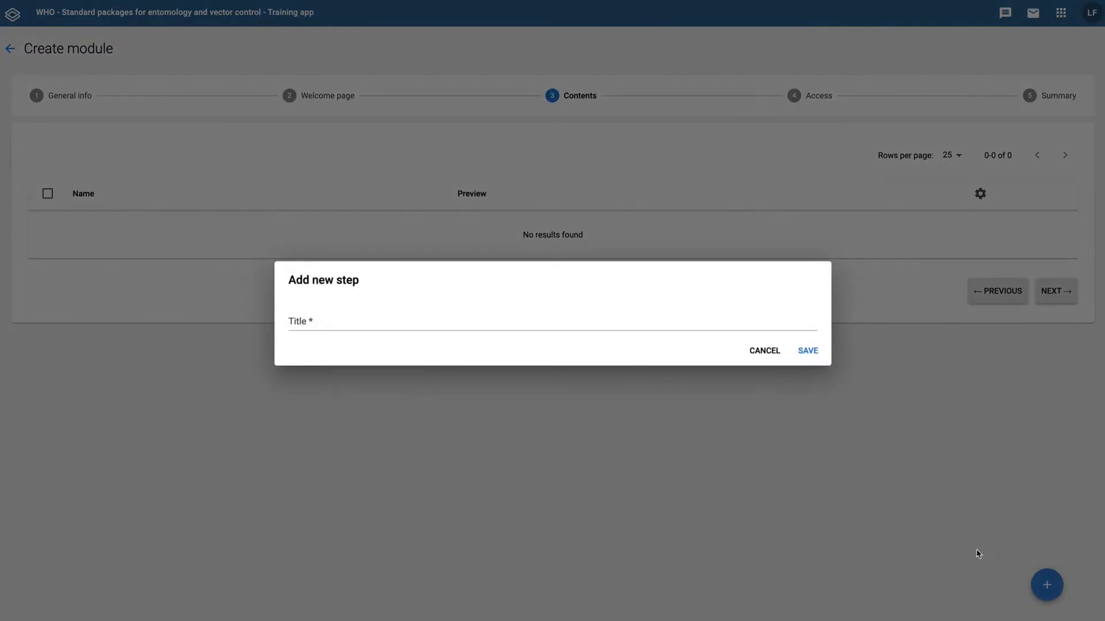
{"action": "left_click", "coordinate": [595, 329]}
{"action": "type", "text": "S"}
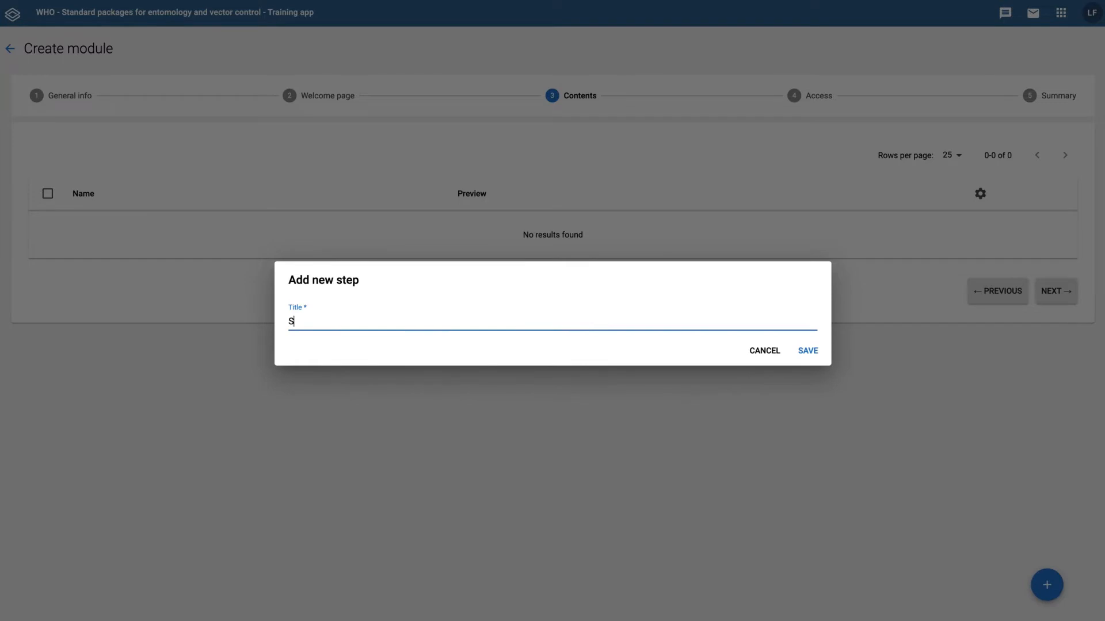
{"action": "type", "text": "elect template type"}
{"action": "left_click", "coordinate": [812, 352]}
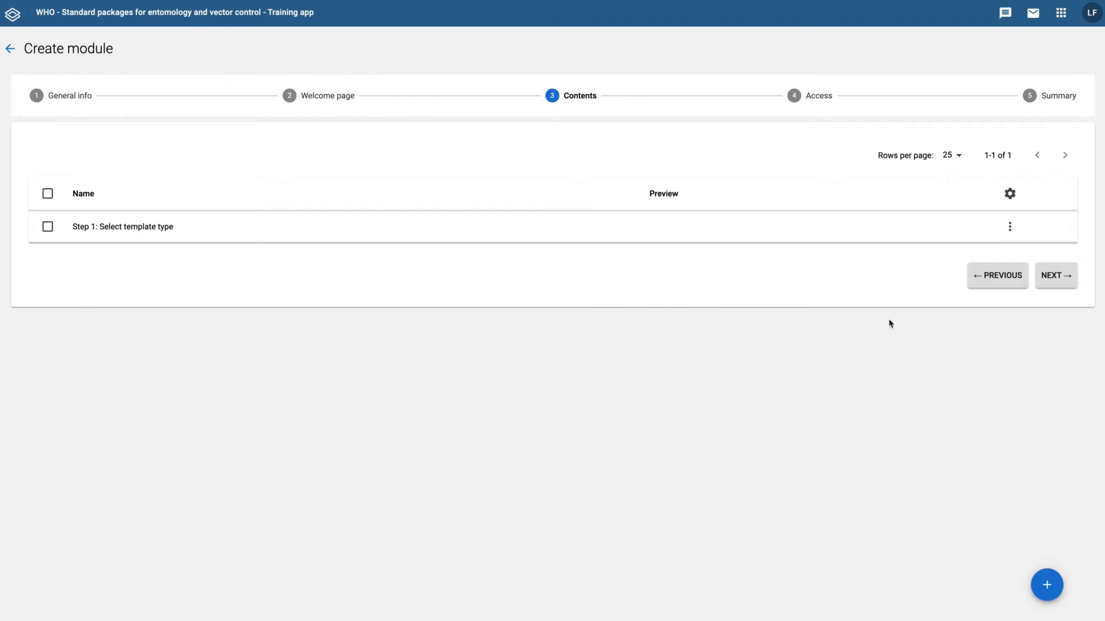
- Add a page to the "Select template type" step with the Template menu instructions and the template selection video above the text
{"action": "left_click", "coordinate": [1011, 229]}
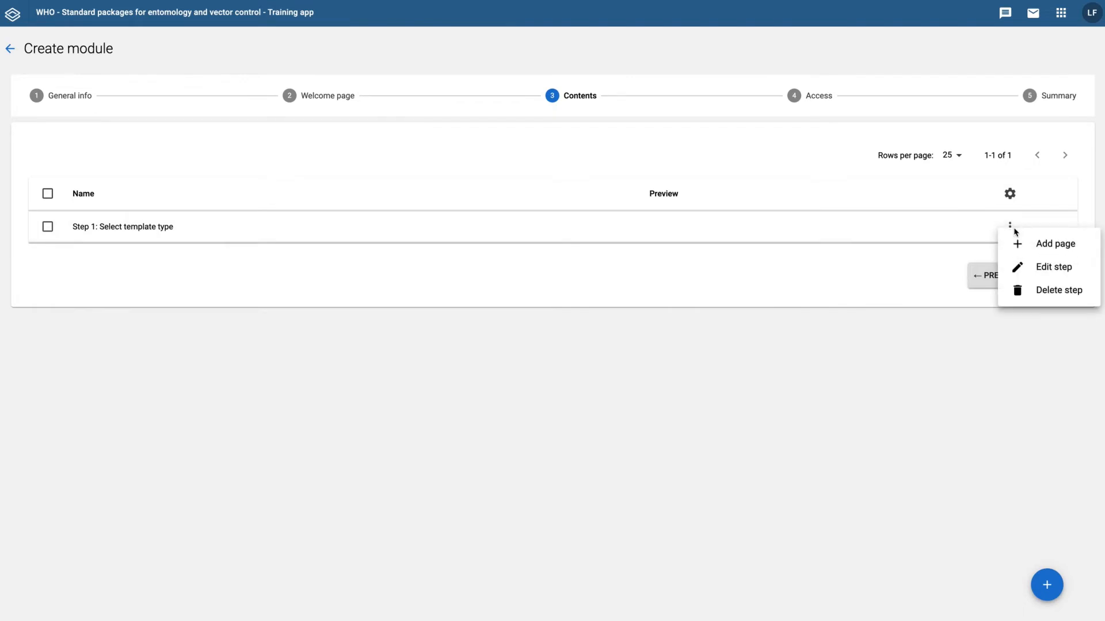
{"action": "left_click", "coordinate": [1031, 245]}
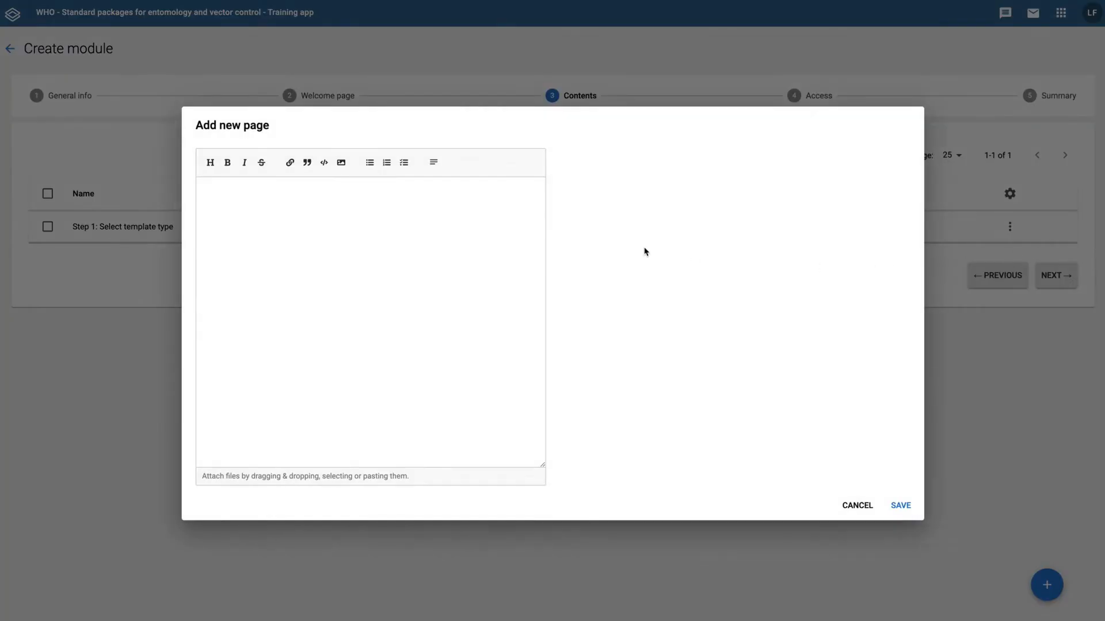
{"action": "type", "text": "On the 'Download template' tab, you will see the Template menu.  Choose the type of form that you would like to download from the 'Select template to export...' drop-down menu.  The 'Data Model' drop-down menu allows you to filter the options in the template menu by the type of data to be entered. If you know whether your form is of type 'Data Set' or 'Program', you can use it to find your template faster."}
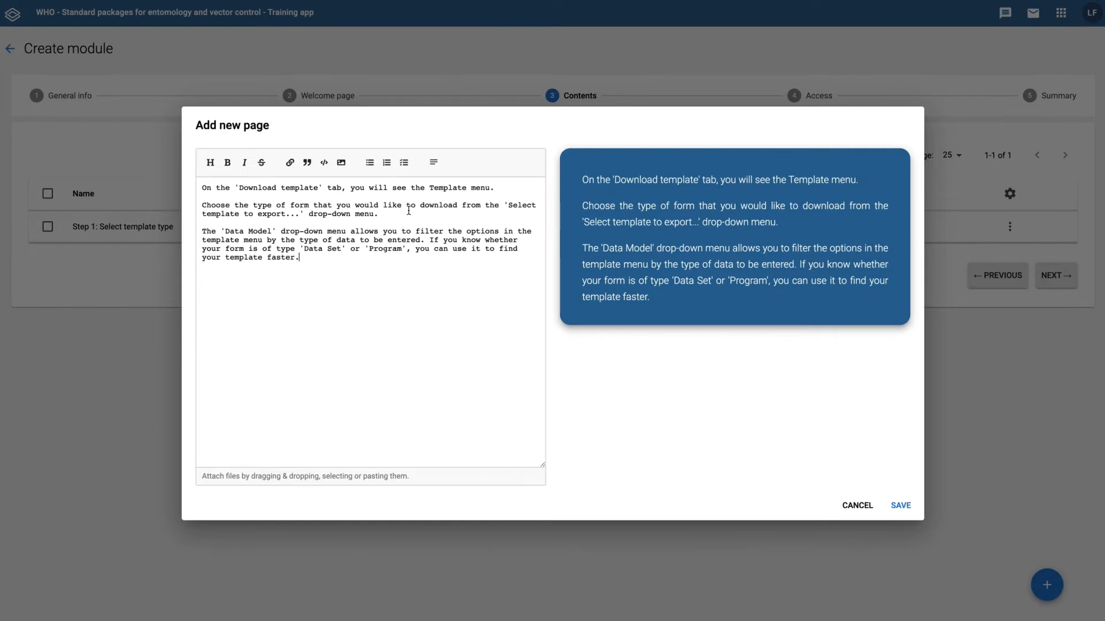
{"action": "left_click", "coordinate": [201, 188]}
{"action": "key", "text": "Return"}
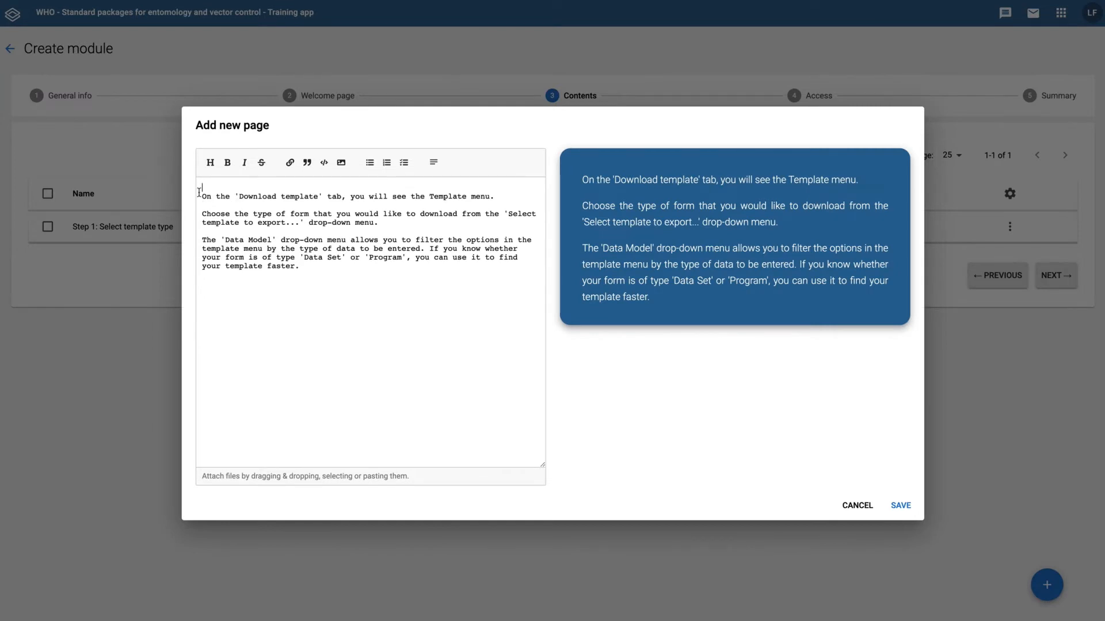
{"action": "key", "text": "super+Tab"}
{"action": "left_click_drag", "start_coordinate": [663, 431], "coordinate": [447, 318]}
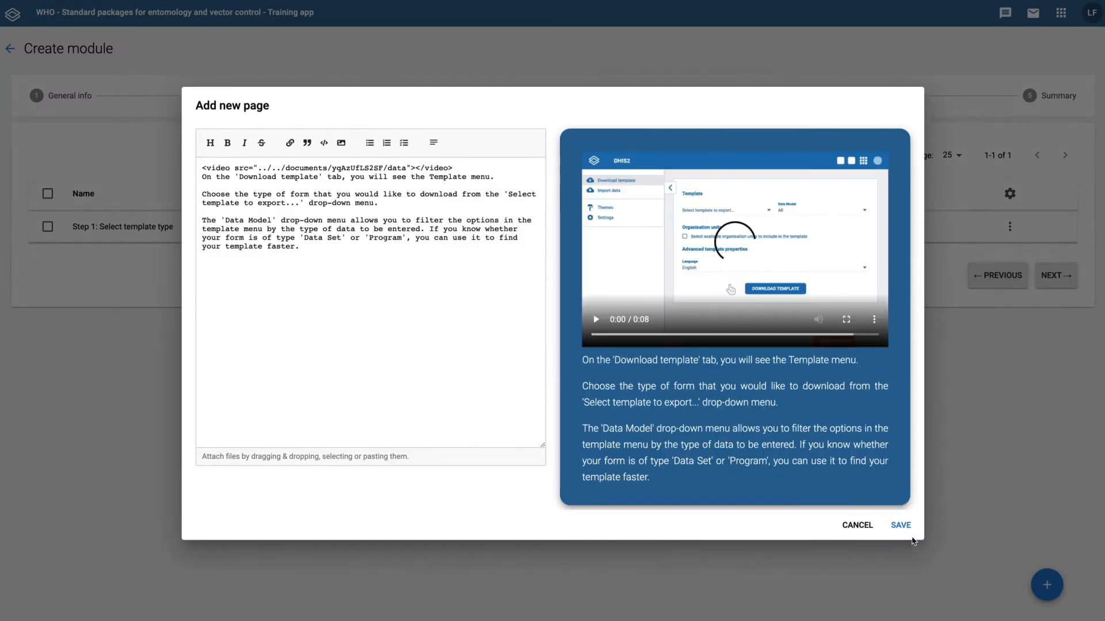
{"action": "left_click", "coordinate": [909, 526]}
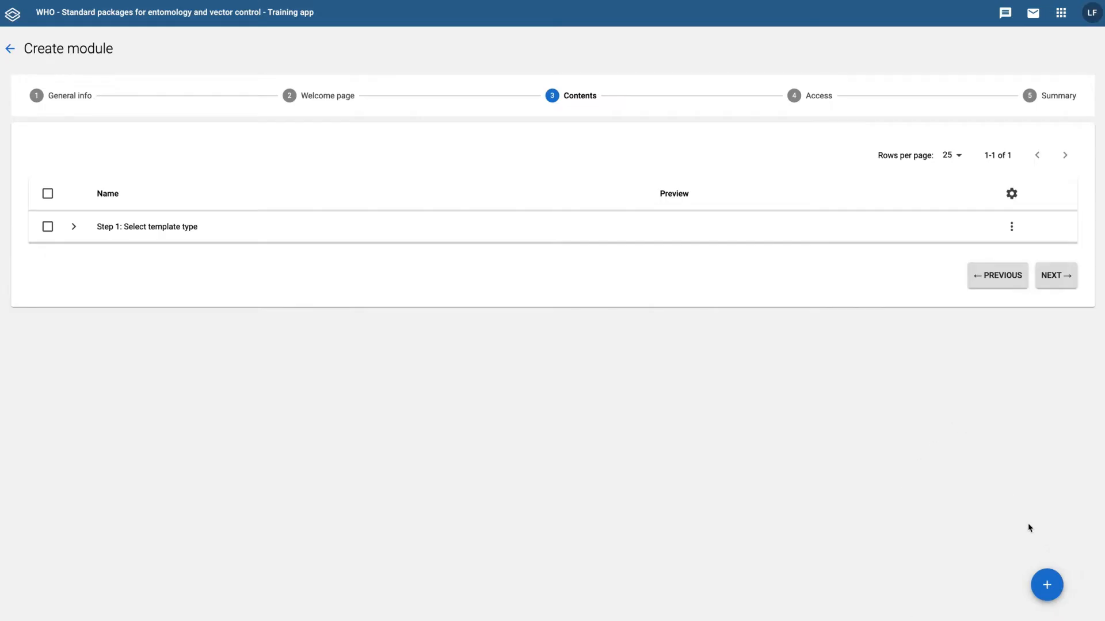
- Add a second step titled "Select location" to the module contents
{"action": "left_click", "coordinate": [1046, 585]}
{"action": "left_click", "coordinate": [500, 314]}
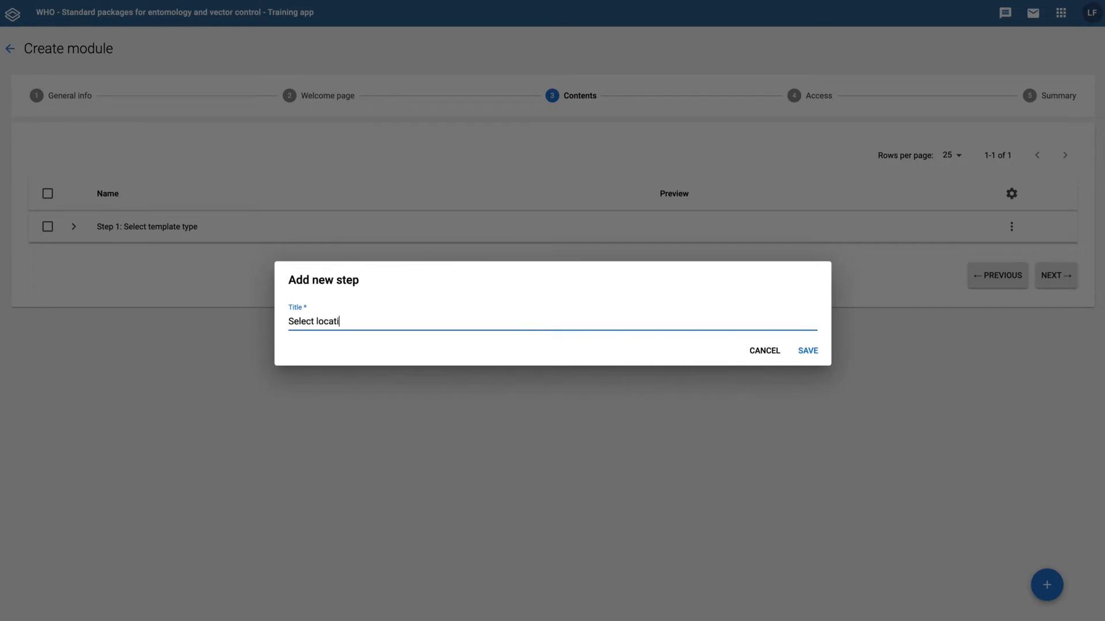
{"action": "type", "text": "Select location"}
{"action": "left_click", "coordinate": [806, 351]}
- Add a page to the "Select location" step with the location selection video followed by the organisation unit instructions
{"action": "left_click", "coordinate": [1011, 261]}
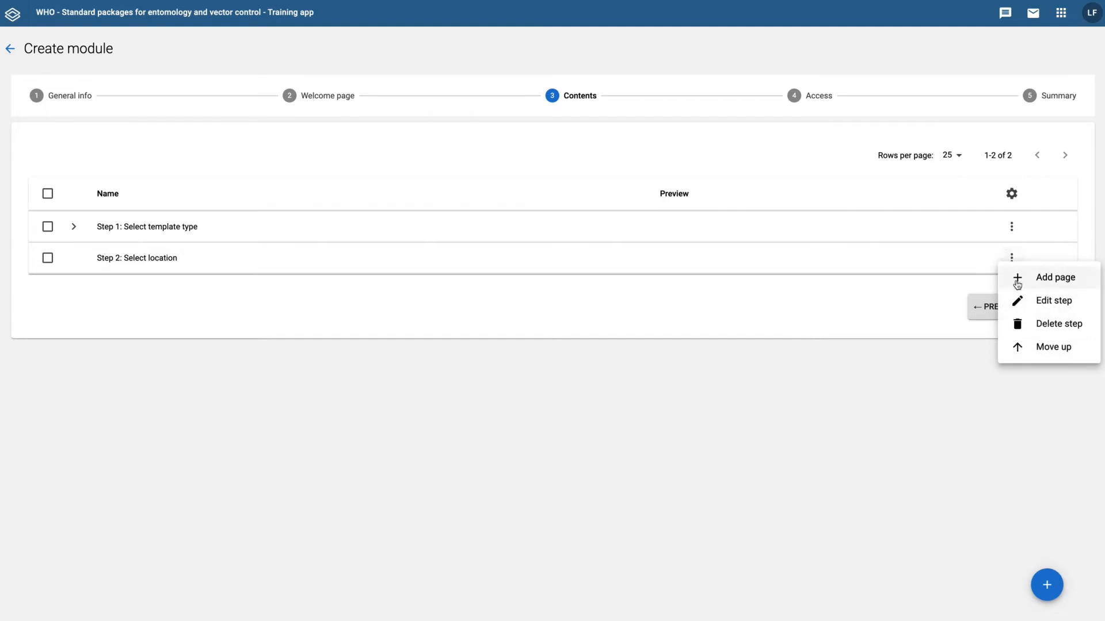
{"action": "left_click", "coordinate": [1016, 280]}
{"action": "key", "text": "super+Tab"}
{"action": "left_click_drag", "start_coordinate": [571, 469], "coordinate": [427, 232]}
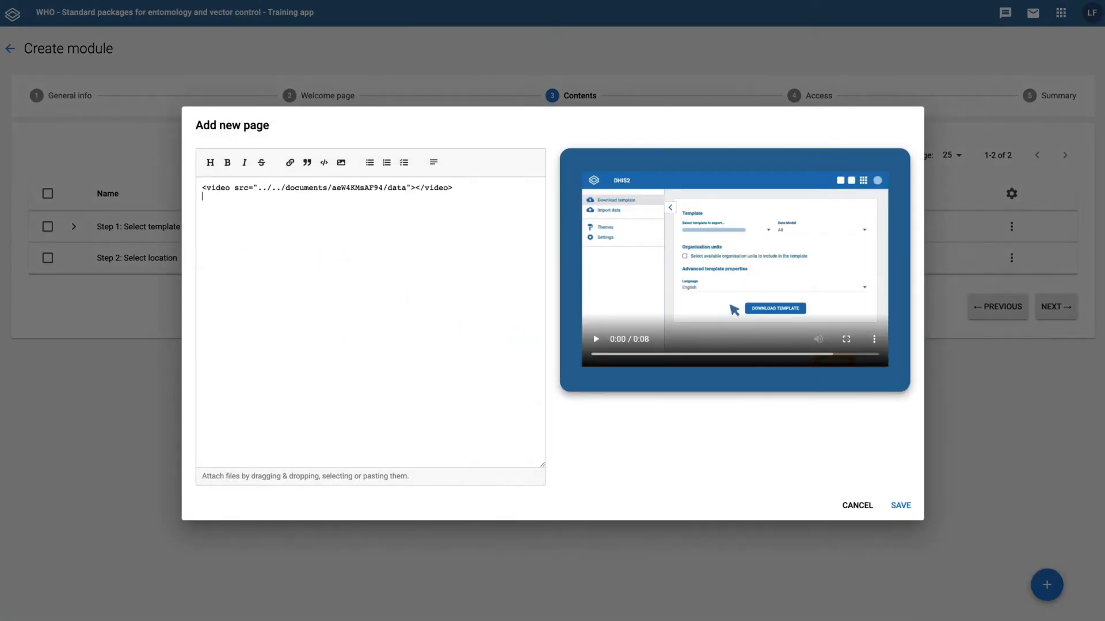
{"action": "type", "text": "To select the locations that you want to include in your template, check the box 'Select available organisation units to include in the template'.  They will appear as drop-down menus in your template.  Find your location name in the tree menu and click on the name to select it. Click down to lower geographic levels on the menu by clicking on the arrow symbol next to the location names.  You can select multiple locations from across different geographic levels by ticking the boxes next to the locations' names. Some locations will not be eligible (they won't have a tick box).This means that the type of data in your template is not collected at these locations."}
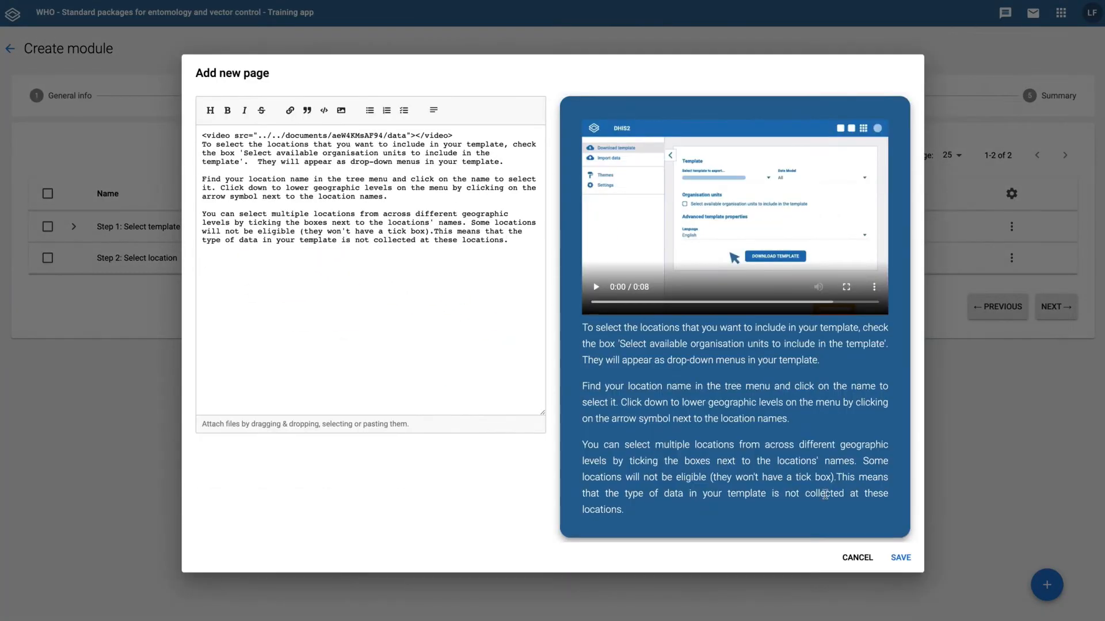
{"action": "left_click", "coordinate": [901, 557]}
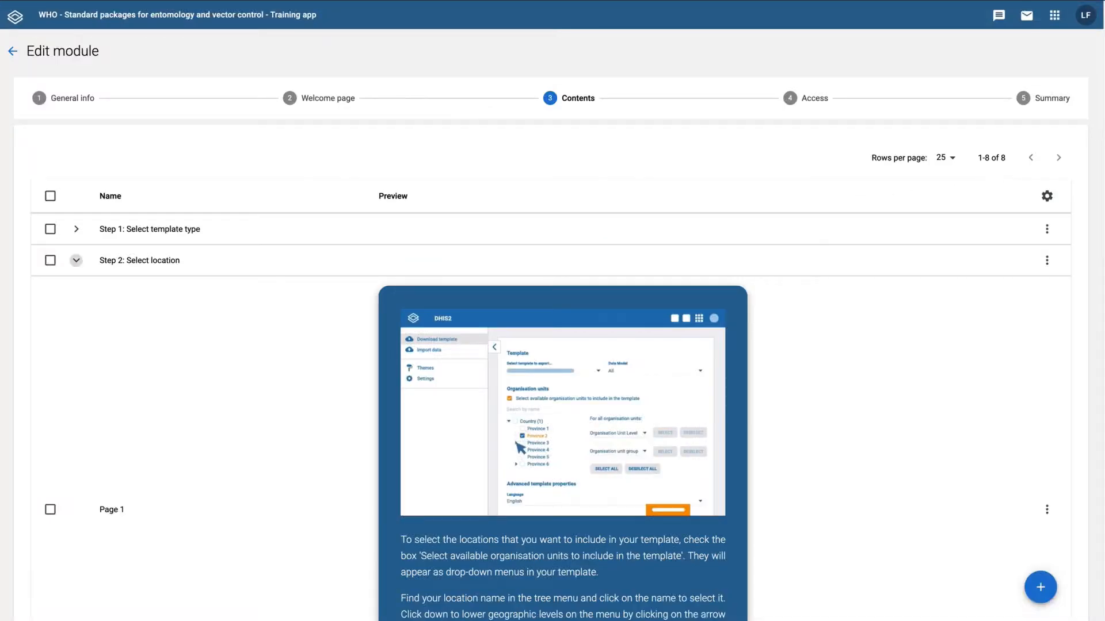
- Review the "Select location" pages in the completed module contents and proceed to the access settings
{"action": "scroll", "coordinate": [76, 261], "scroll_direction": "down", "scroll_amount": 3}
{"action": "scroll", "coordinate": [552, 310], "scroll_direction": "down", "scroll_amount": 13}
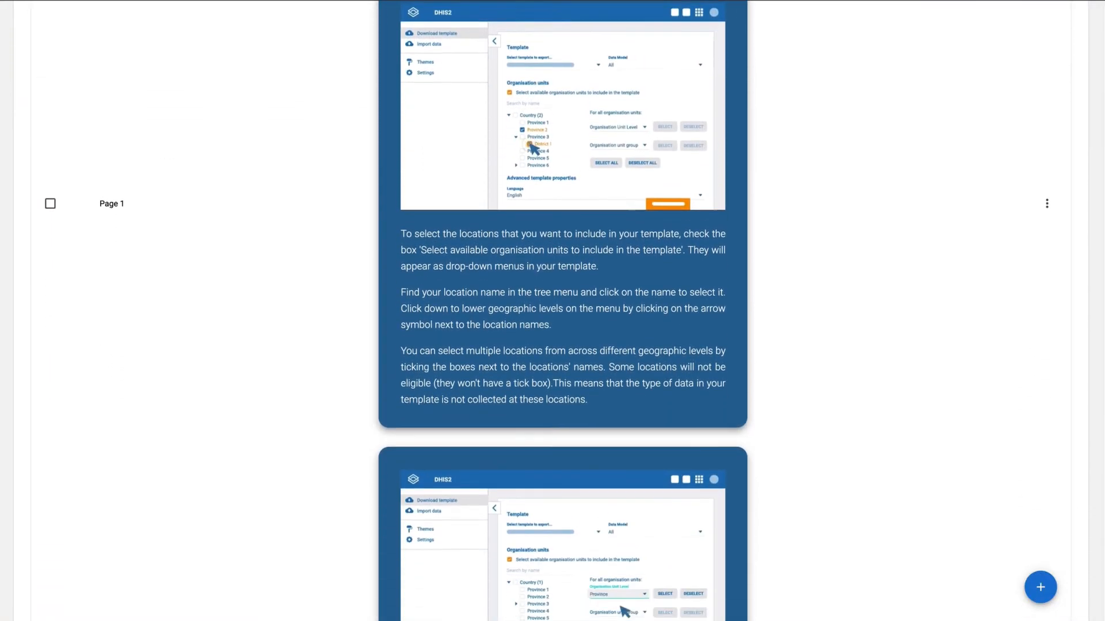
{"action": "scroll", "coordinate": [1095, 561], "scroll_direction": "down", "scroll_amount": 7}
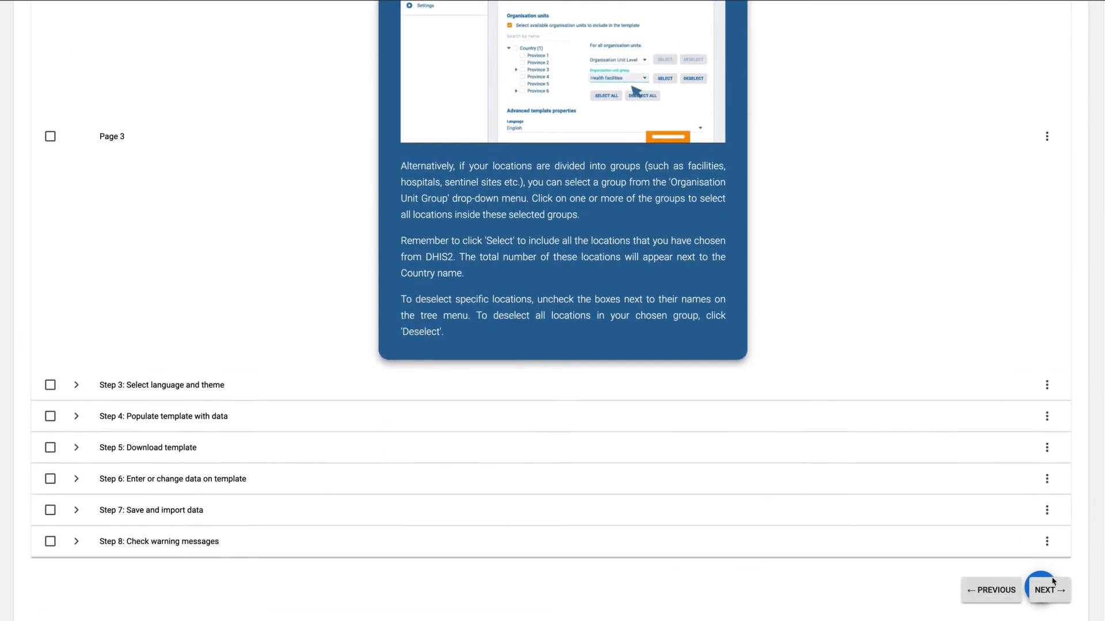
{"action": "left_click", "coordinate": [1048, 605]}
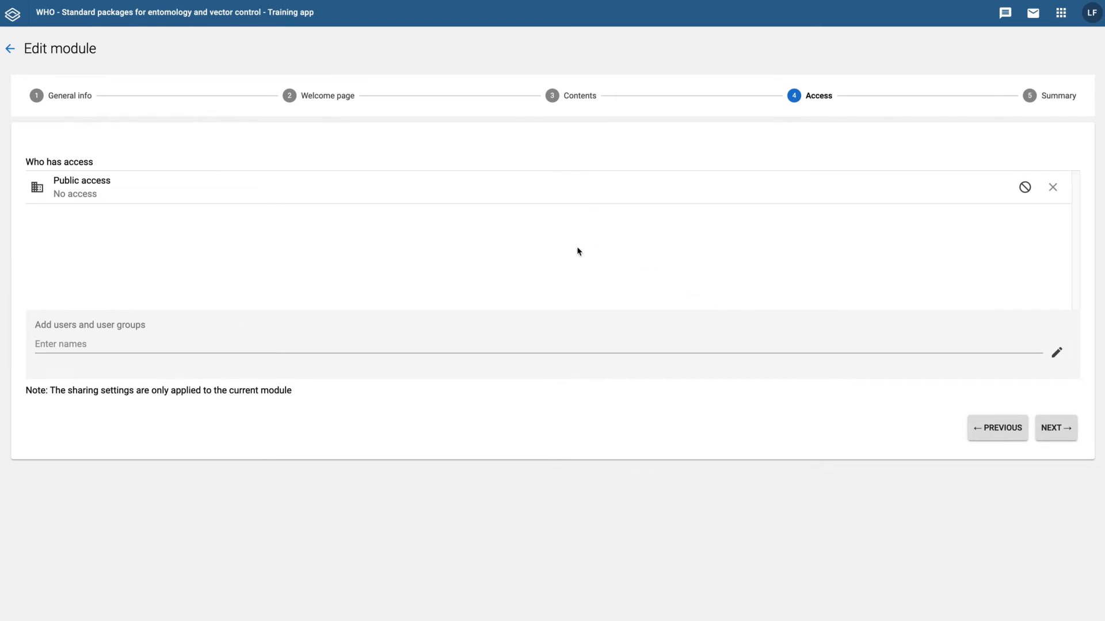
- Add the "ITN MC - Users" group to the module's access list with "Can view only" permission
{"action": "left_click", "coordinate": [276, 343]}
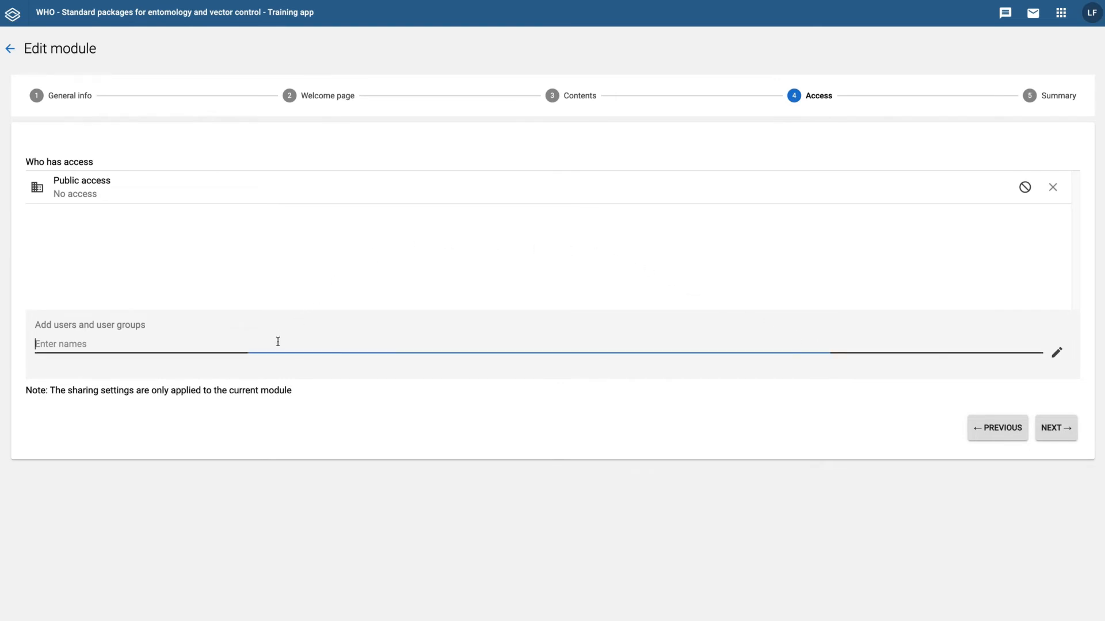
{"action": "type", "text": "user"}
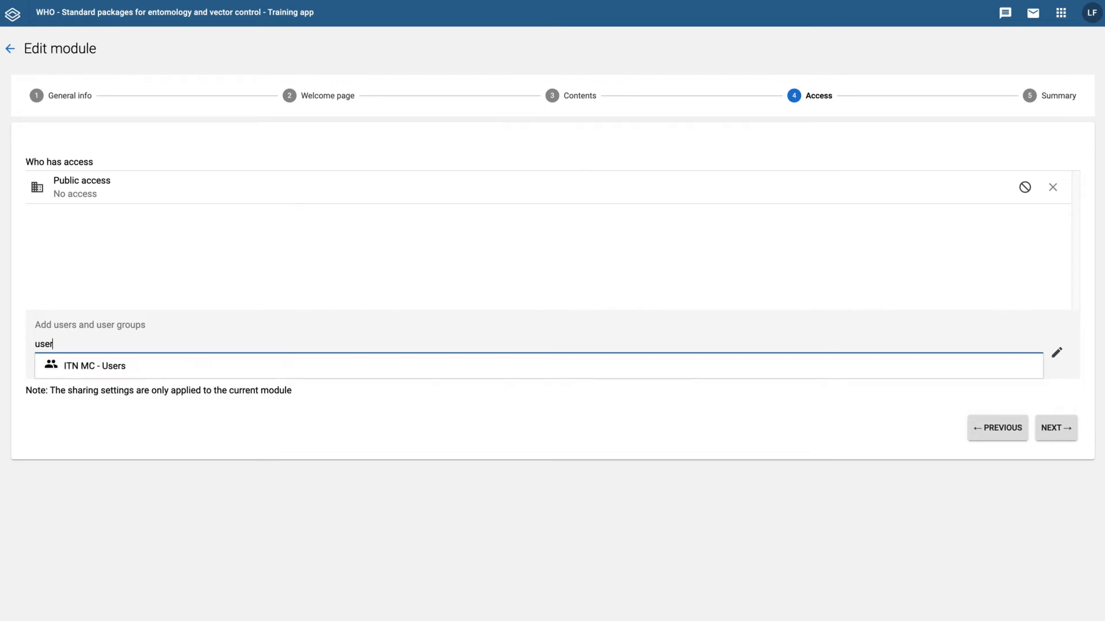
{"action": "left_click", "coordinate": [84, 370]}
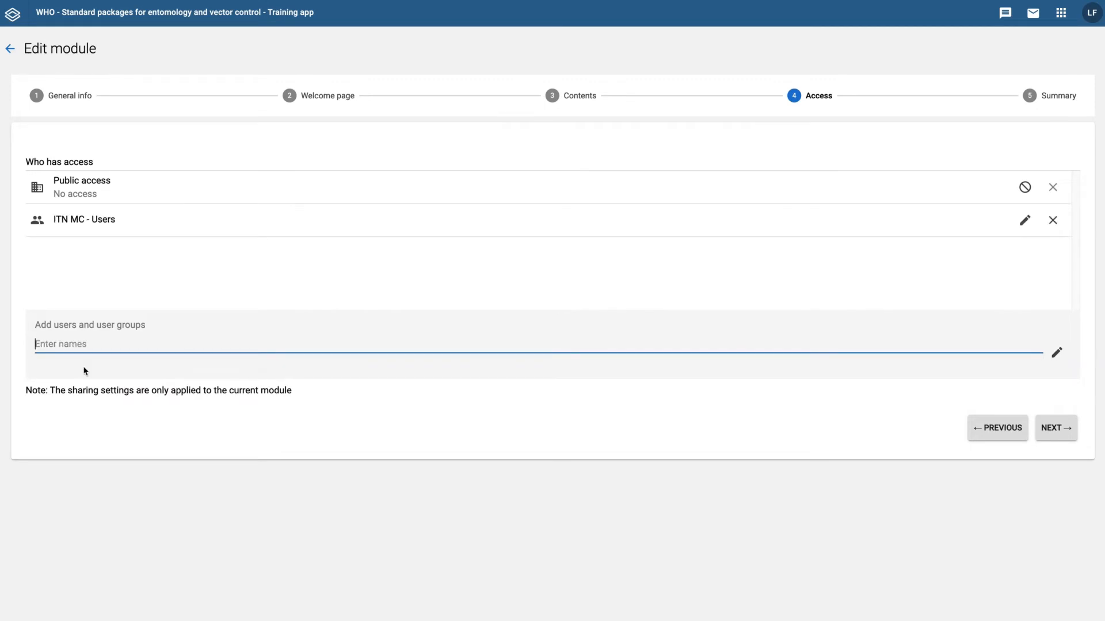
{"action": "left_click", "coordinate": [1028, 222]}
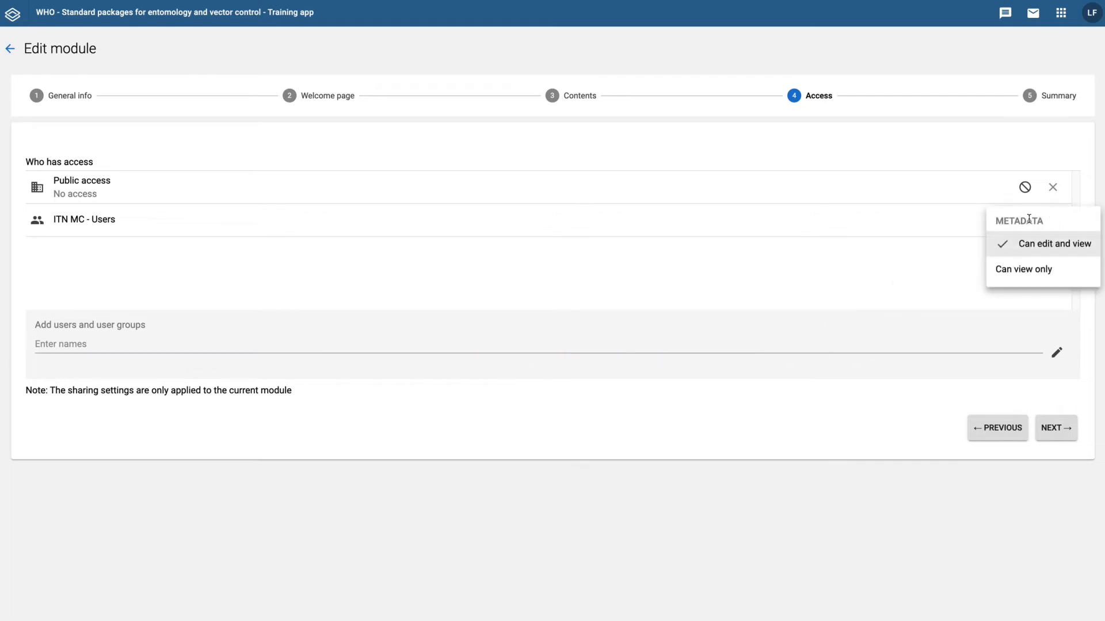
{"action": "left_click", "coordinate": [1026, 272]}
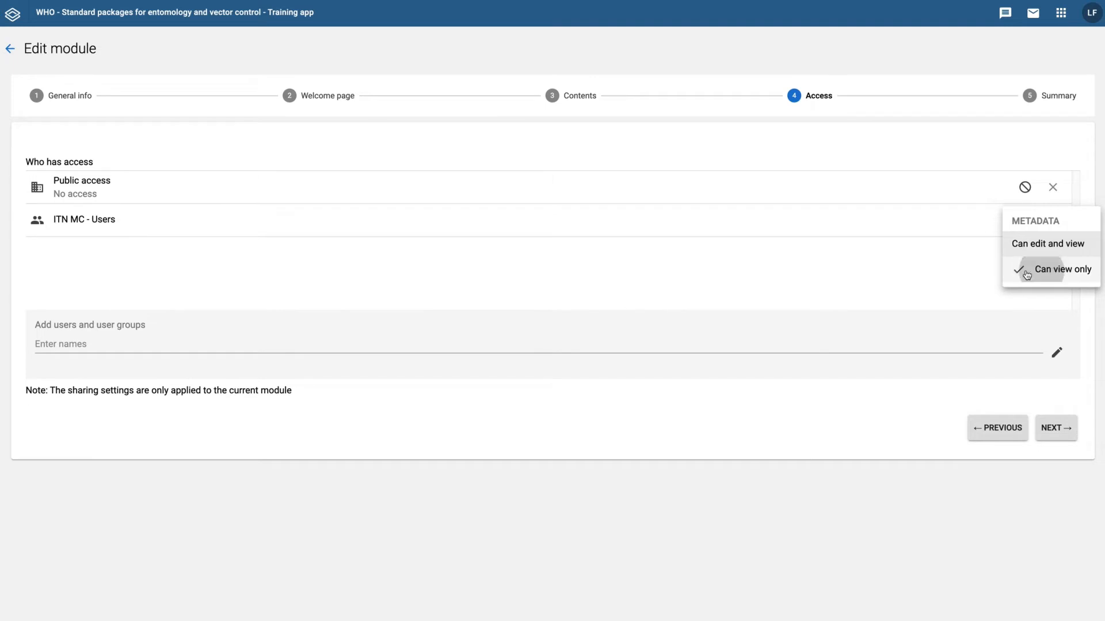
{"action": "left_click", "coordinate": [980, 278]}
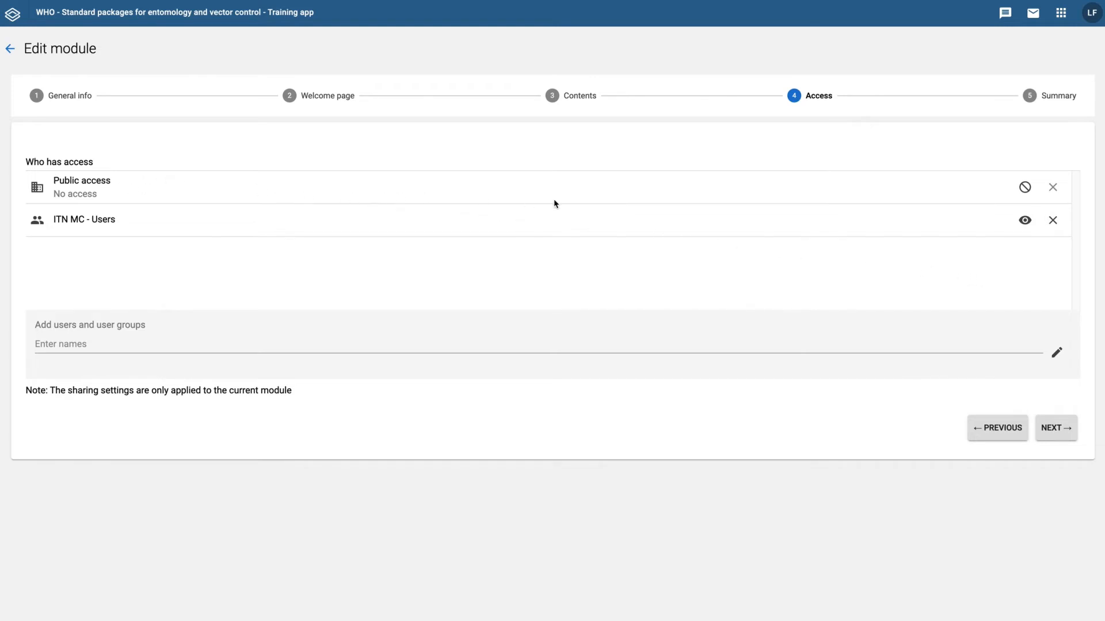
- Set the module's public access to "Can view only" and proceed to the summary
{"action": "left_click", "coordinate": [1022, 188]}
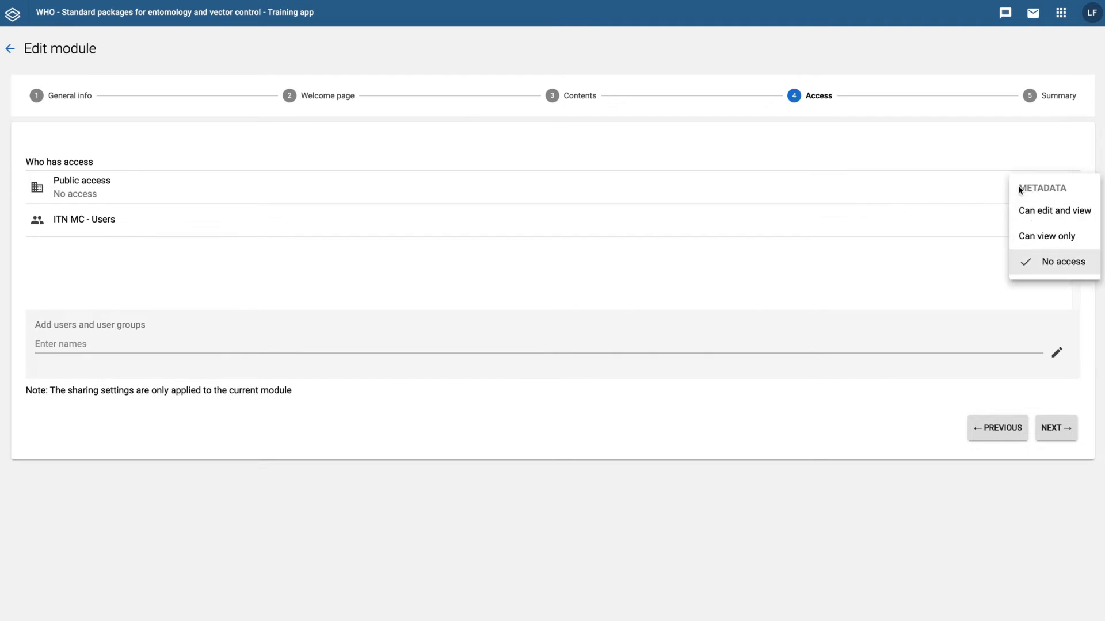
{"action": "left_click", "coordinate": [1026, 210]}
{"action": "left_click", "coordinate": [1029, 237]}
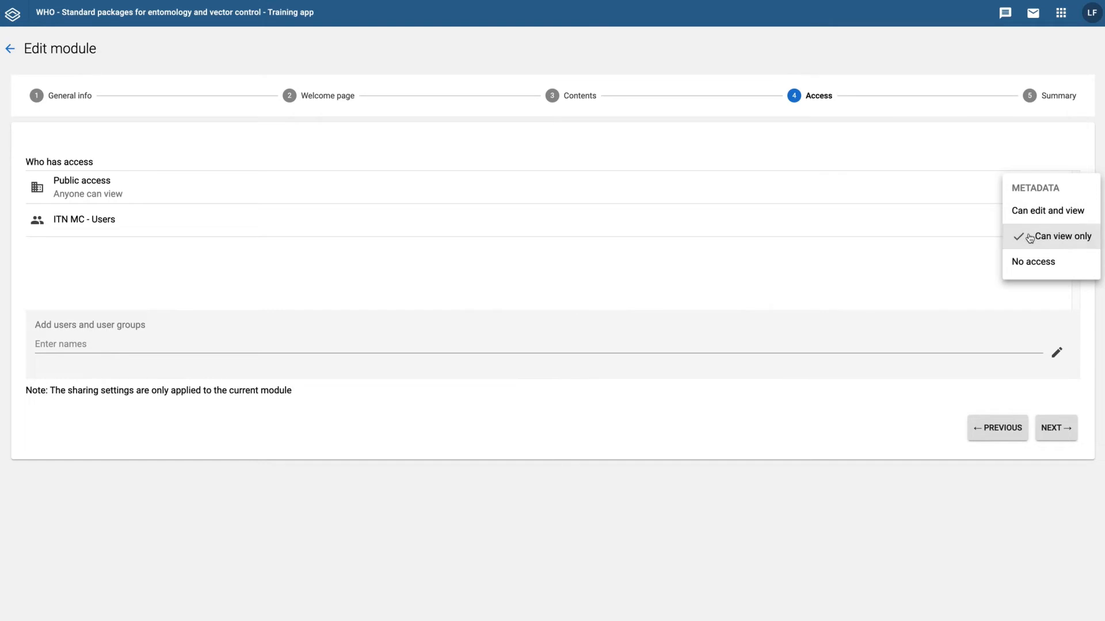
{"action": "left_click", "coordinate": [975, 275]}
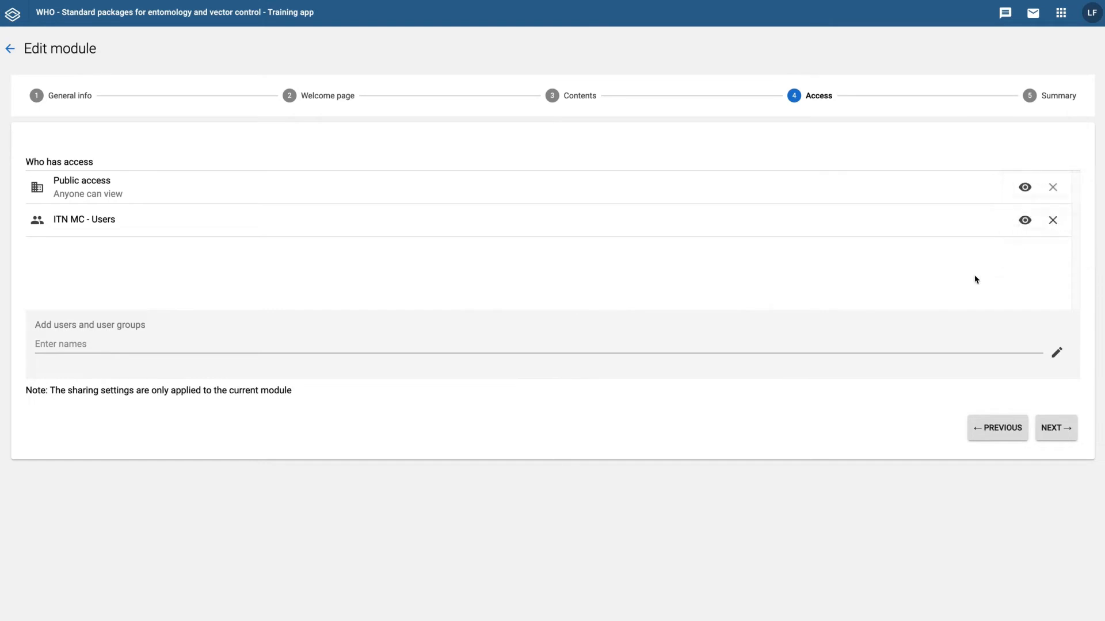
{"action": "left_click", "coordinate": [1052, 428]}
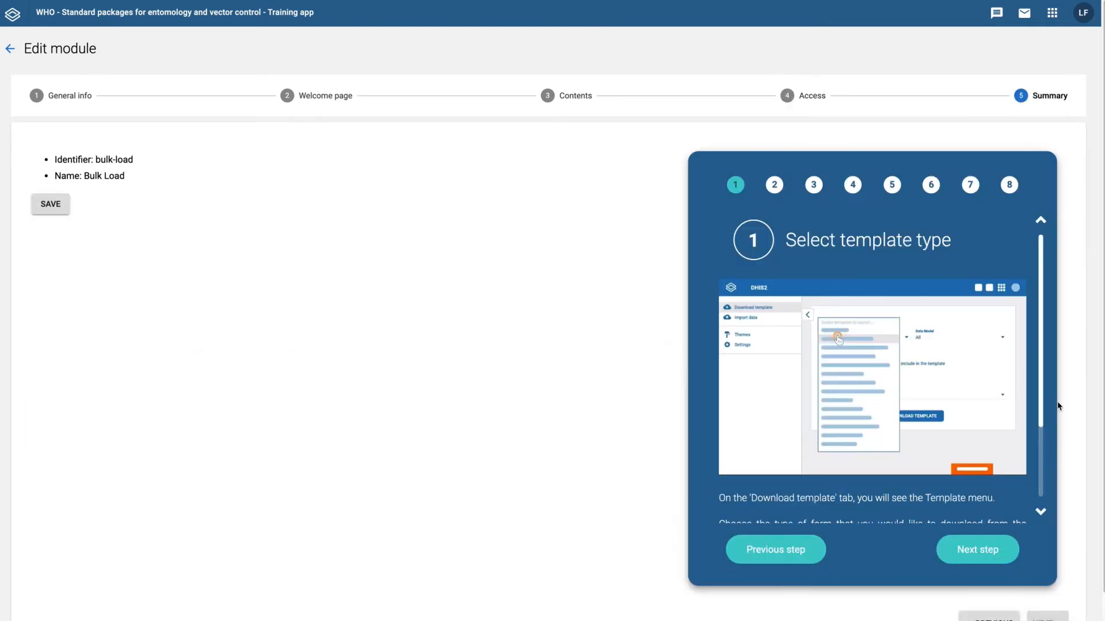
- Preview the "Select template type" and "Select location" steps in the summary and save the Bulk Load module
{"action": "scroll", "coordinate": [1046, 383], "scroll_direction": "down", "scroll_amount": 2}
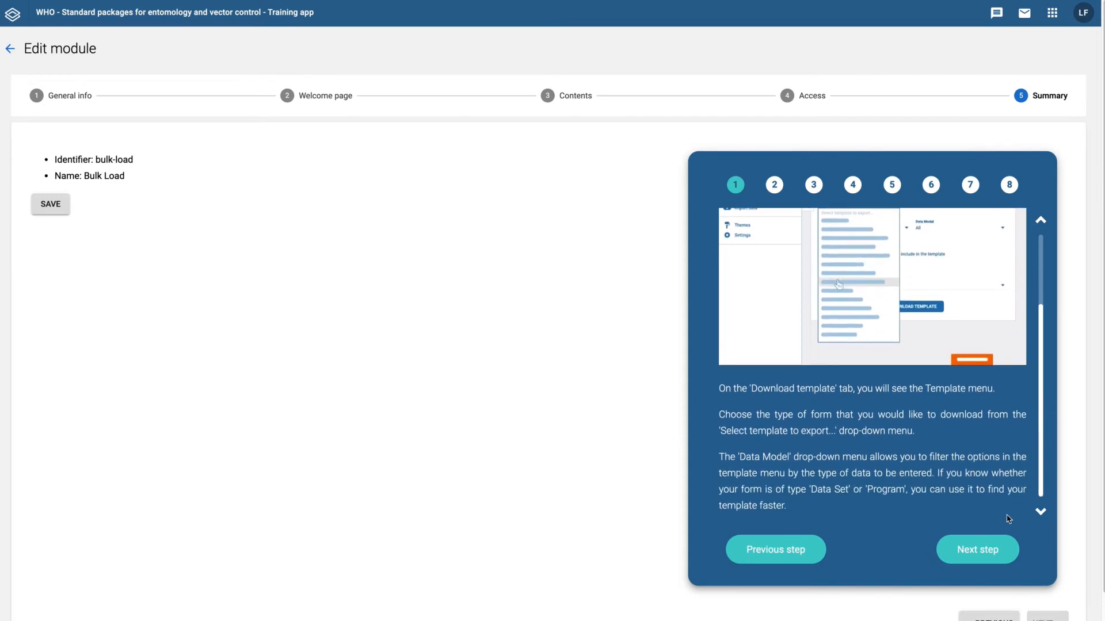
{"action": "left_click", "coordinate": [1001, 545]}
{"action": "scroll", "coordinate": [1043, 411], "scroll_direction": "down", "scroll_amount": 3}
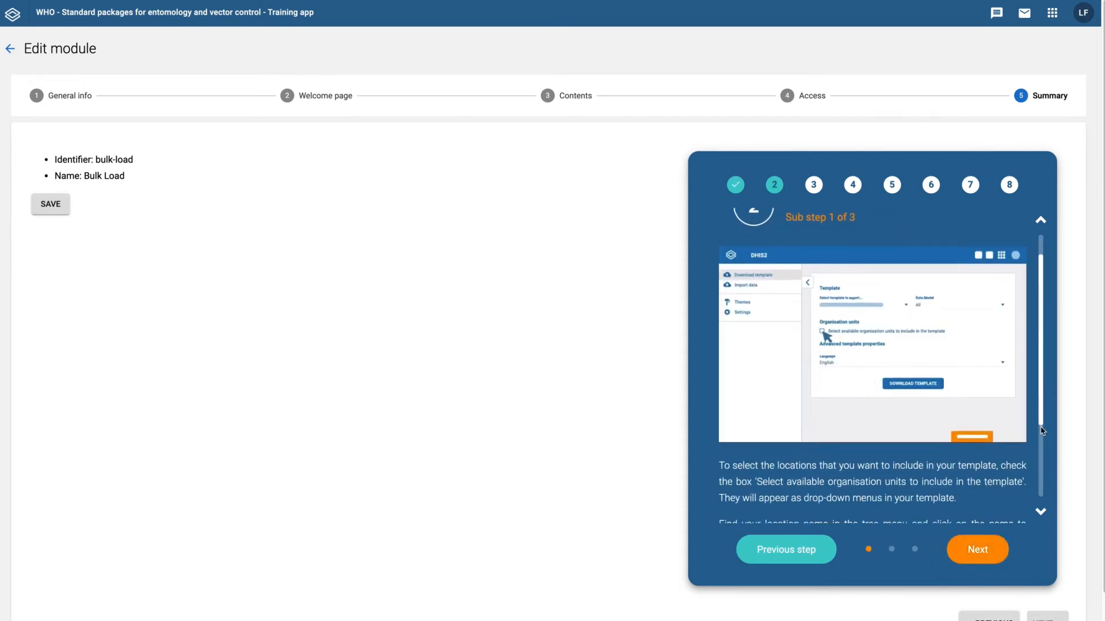
{"action": "left_click", "coordinate": [990, 546]}
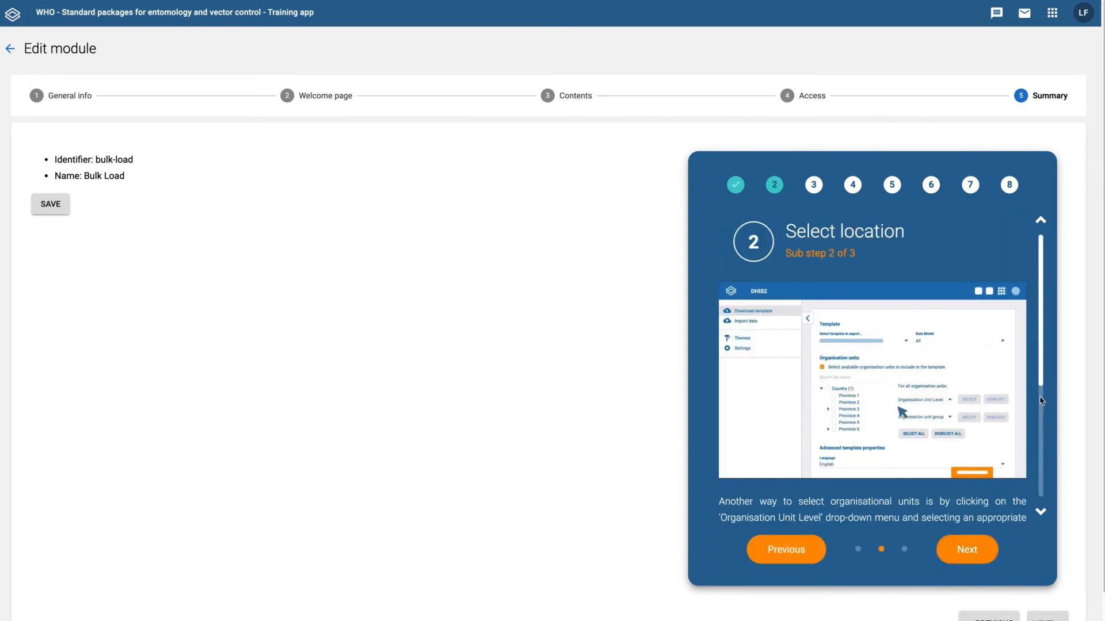
{"action": "scroll", "coordinate": [1041, 446], "scroll_direction": "down", "scroll_amount": 2}
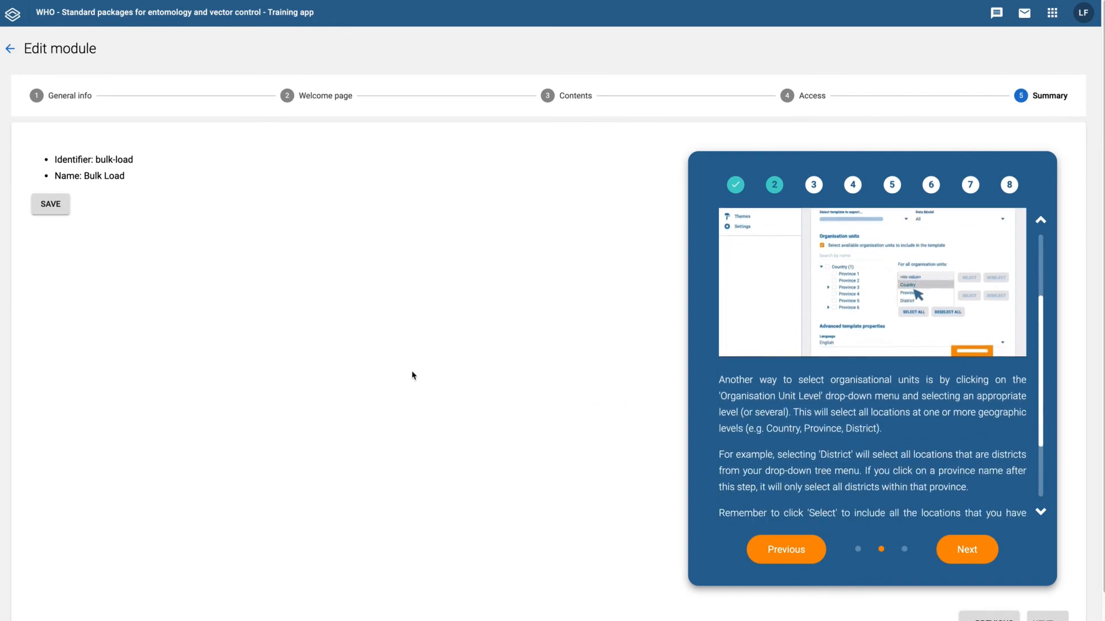
{"action": "left_click", "coordinate": [58, 213]}
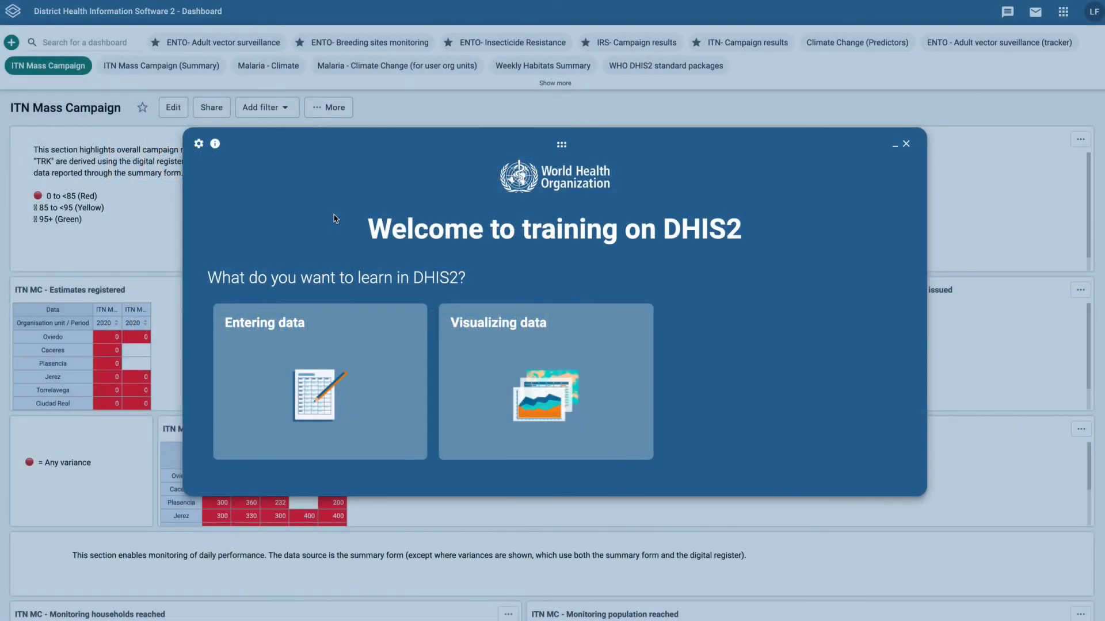
- Browse the "Entering data" training section and its "Insecticide resistance" category, and return to the training home page
{"action": "left_click", "coordinate": [380, 365]}
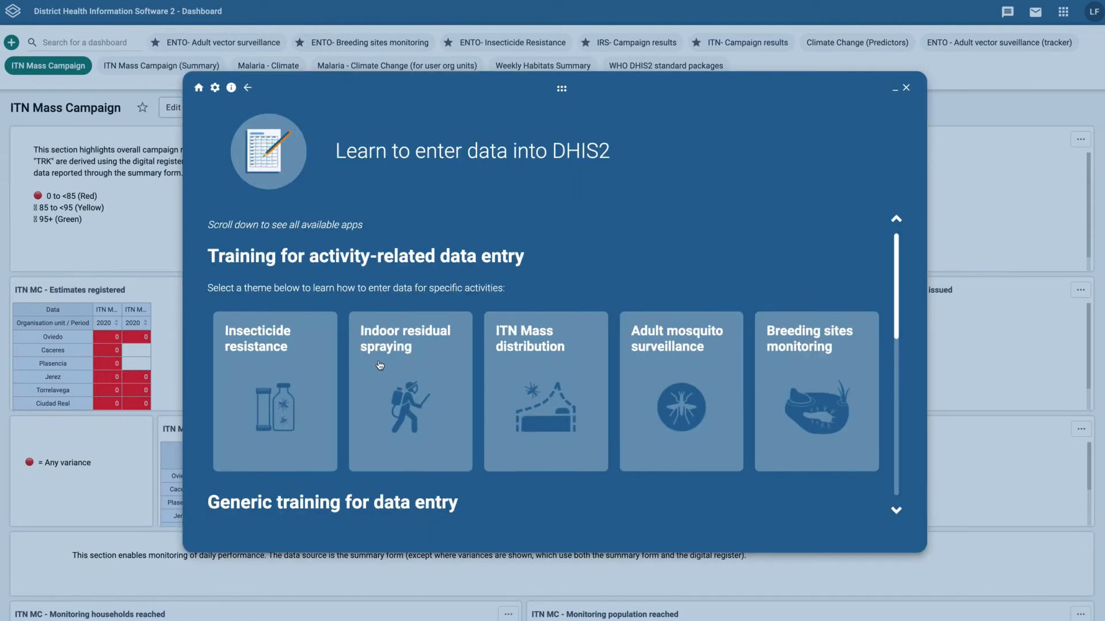
{"action": "left_click", "coordinate": [310, 389]}
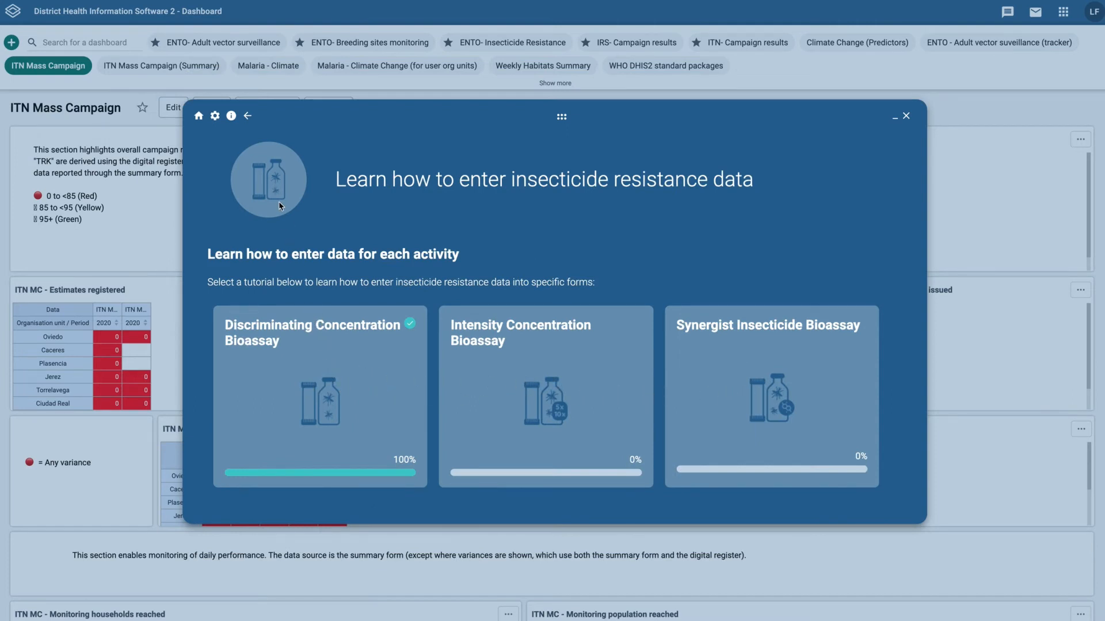
{"action": "left_click", "coordinate": [248, 116]}
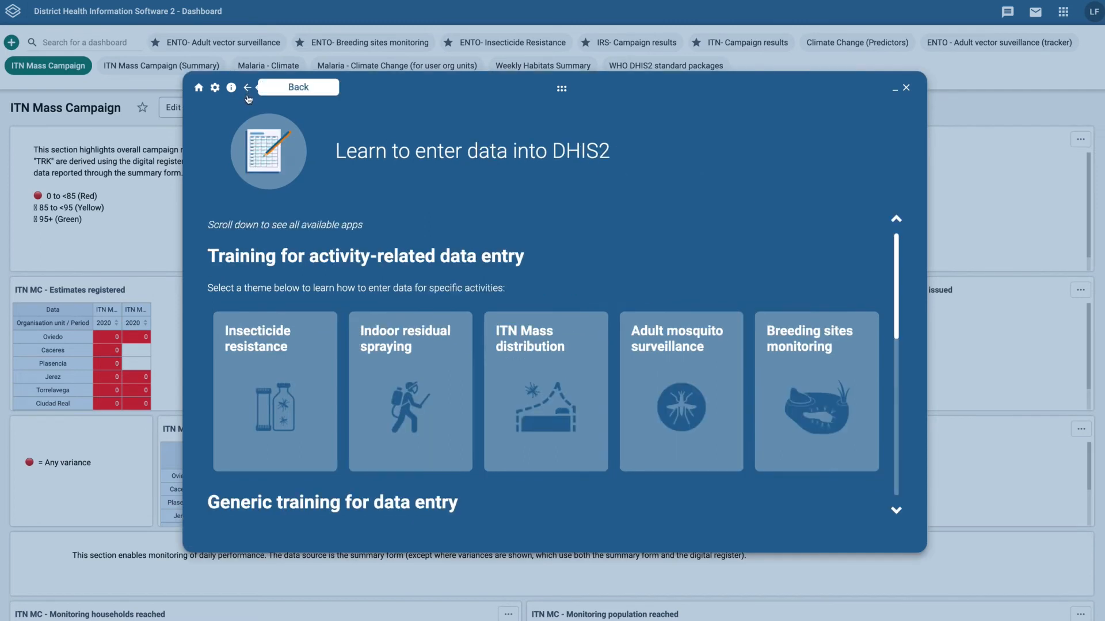
{"action": "left_click", "coordinate": [247, 92]}
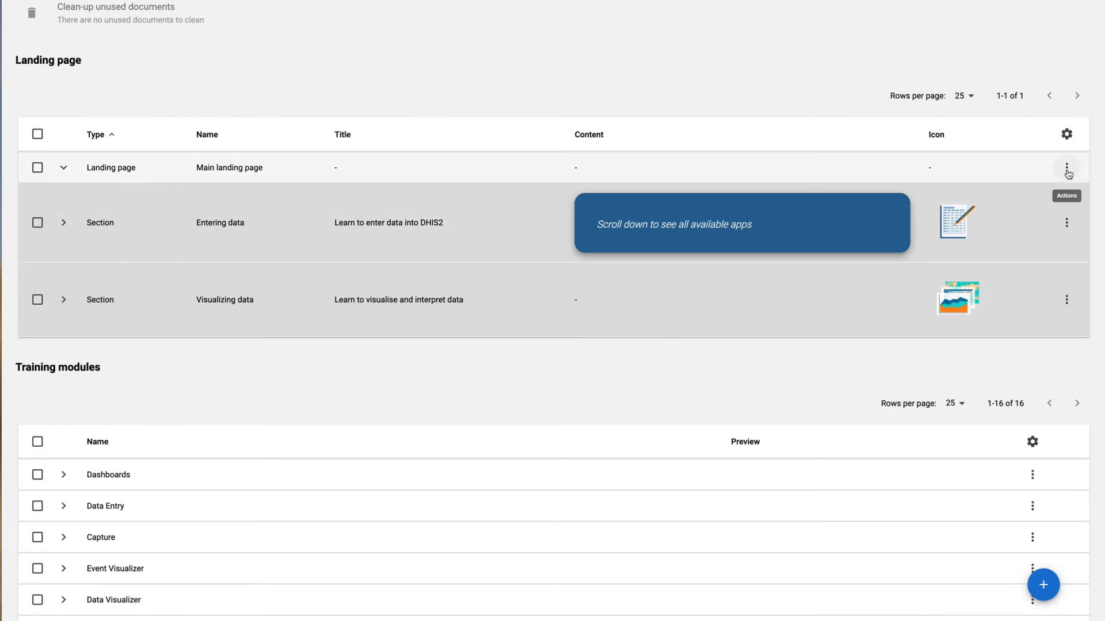
- Add a section to the main landing page named "Exporting/importing data to/from Excel" and titled "Learn to export/import data to/from Excel"
{"action": "left_click", "coordinate": [1067, 170]}
{"action": "left_click", "coordinate": [1033, 193]}
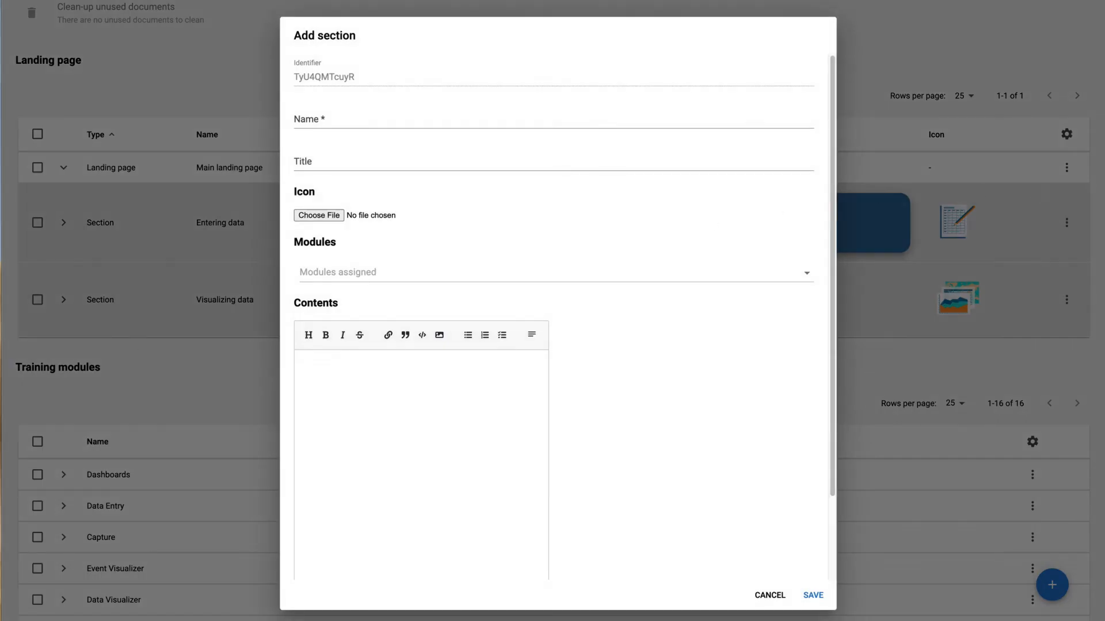
{"action": "left_click", "coordinate": [439, 122]}
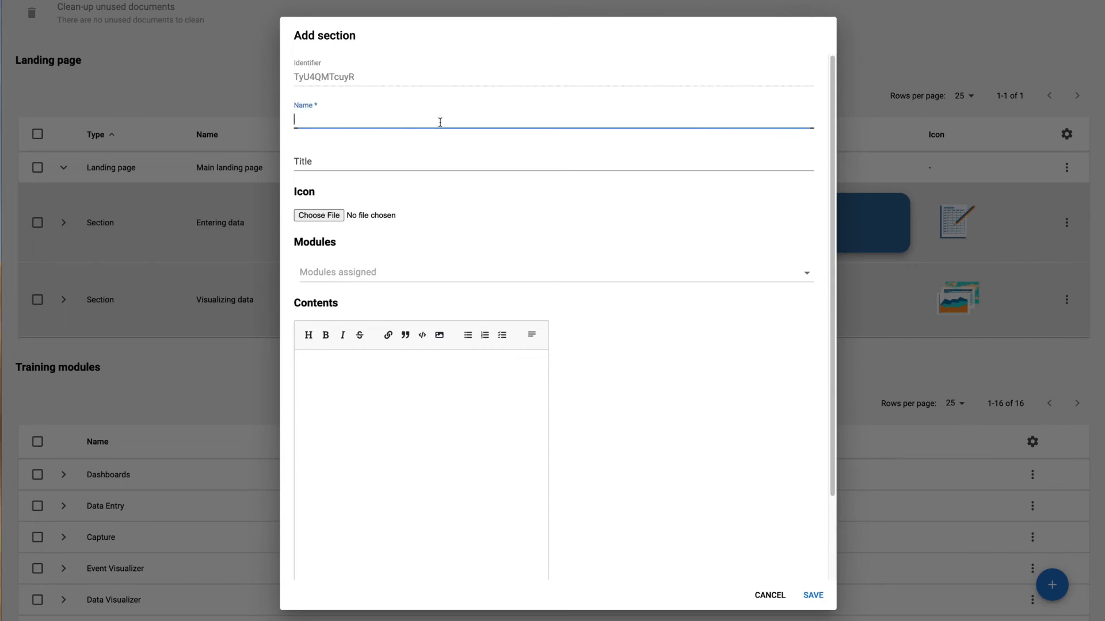
{"action": "type", "text": "Exporting/importing data to/from Excel"}
{"action": "left_click", "coordinate": [376, 164]}
{"action": "type", "text": "Learn to export/import data to/from Excel"}
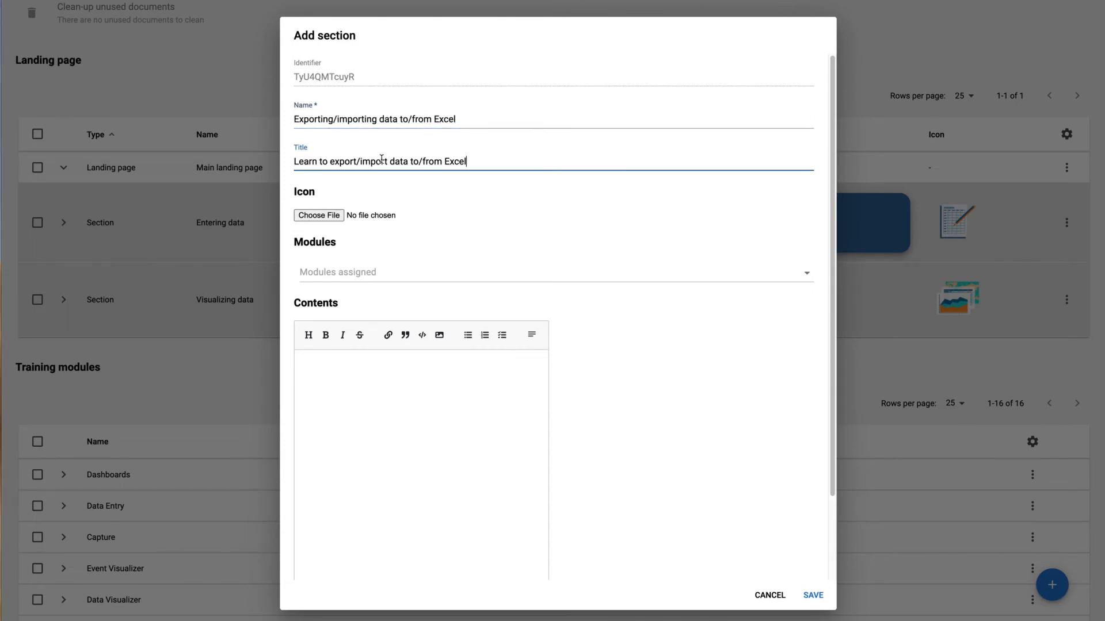
- Upload "[Training App] SECTION Uploaded file Exporting/importing data to/from Excel.png" as the section icon and save the section with no modules assigned
{"action": "left_click", "coordinate": [327, 215]}
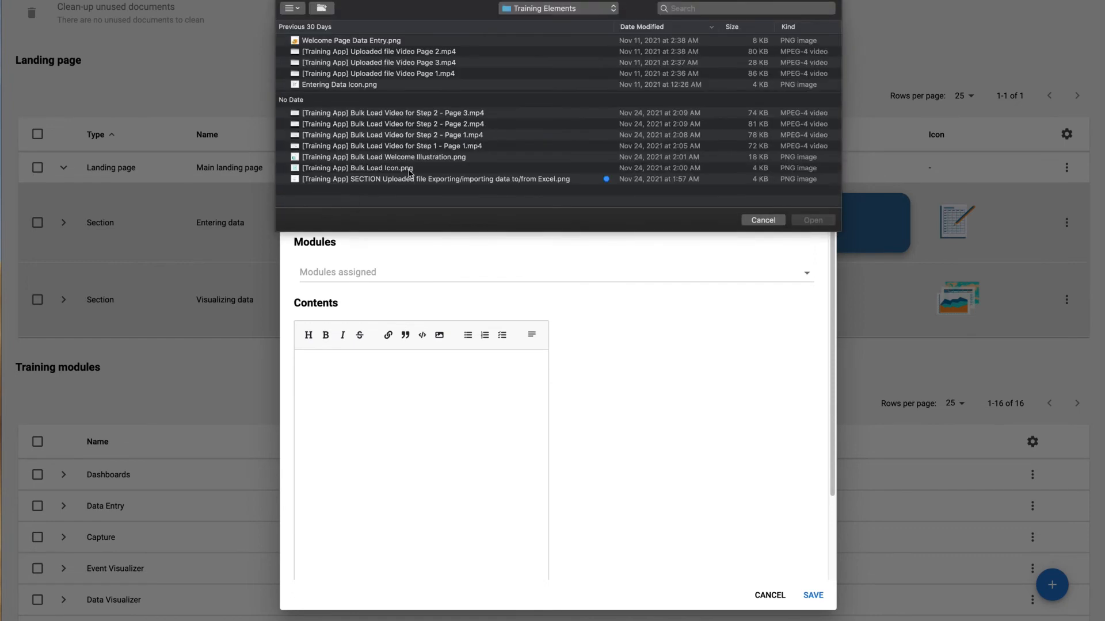
{"action": "left_click", "coordinate": [413, 180]}
{"action": "left_click", "coordinate": [800, 221]}
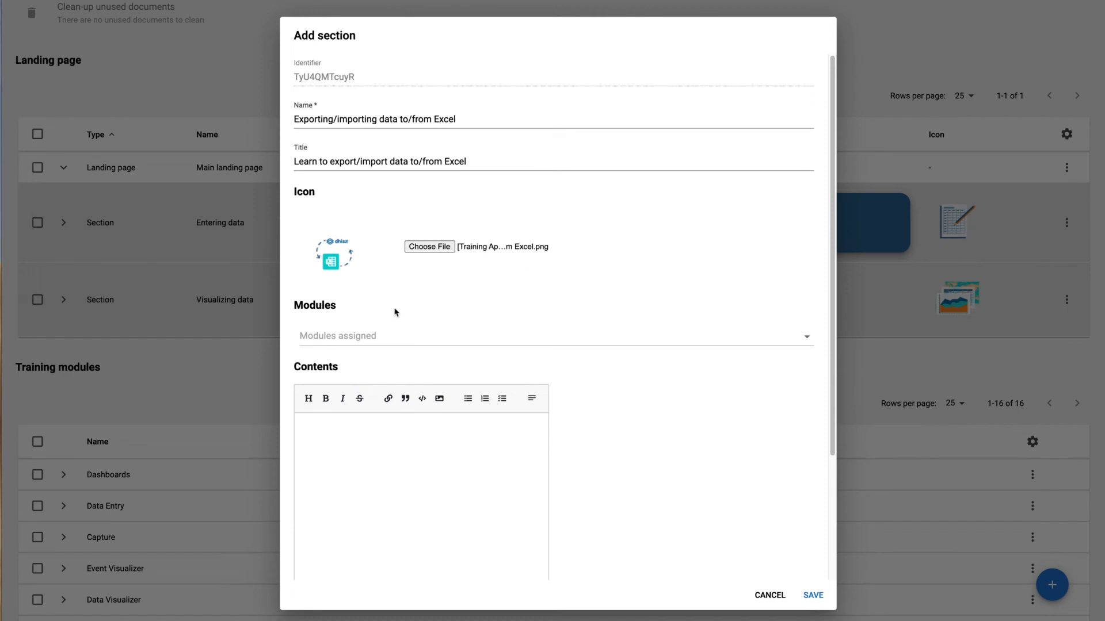
{"action": "left_click", "coordinate": [376, 338]}
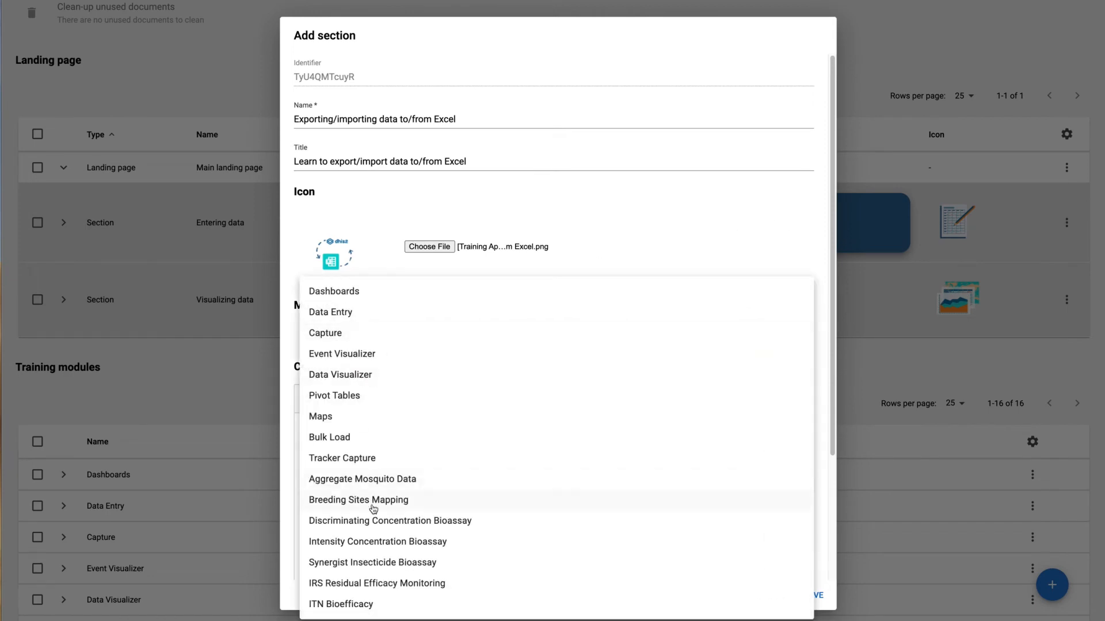
{"action": "left_click", "coordinate": [604, 264]}
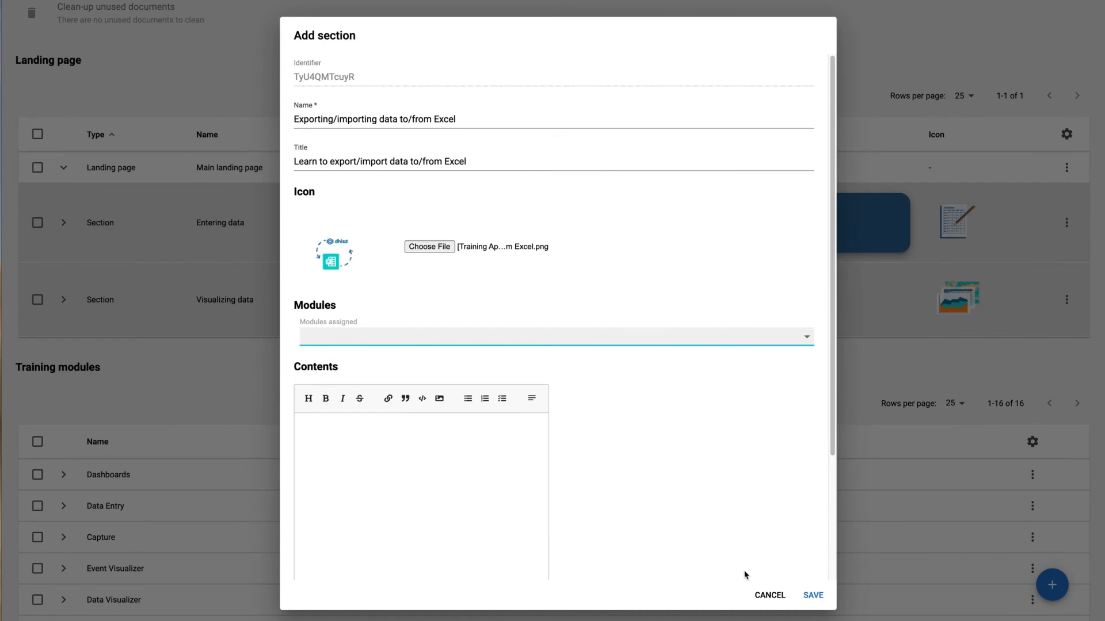
{"action": "left_click", "coordinate": [812, 596]}
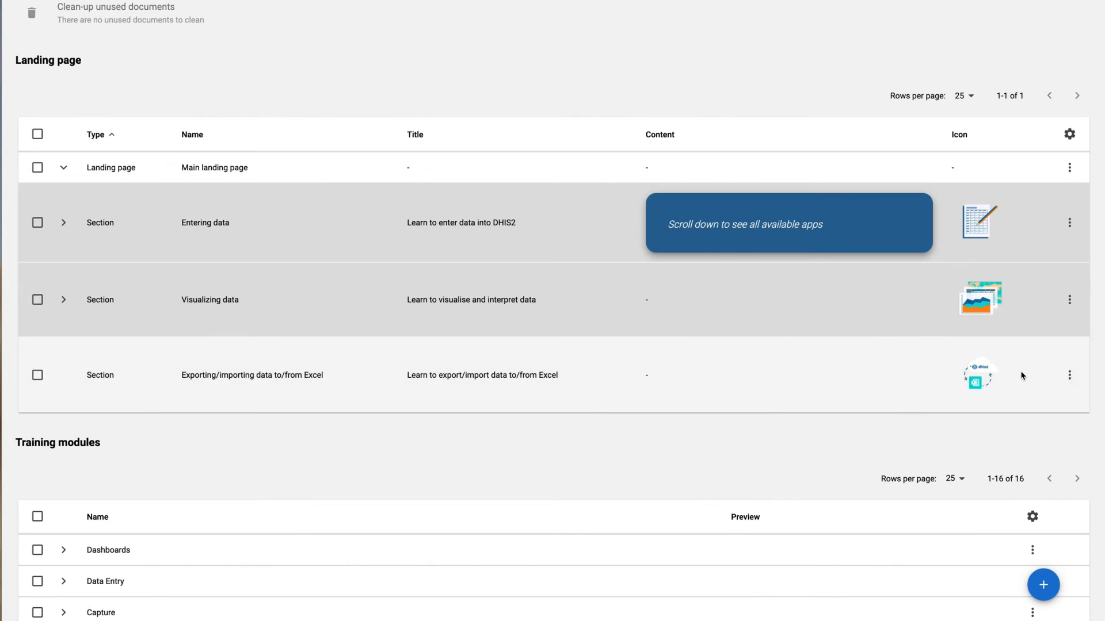
- Add a sub-section to the Exporting/importing section, using "Generic training for exporting/importing data" as both its name and title
{"action": "left_click", "coordinate": [1068, 376]}
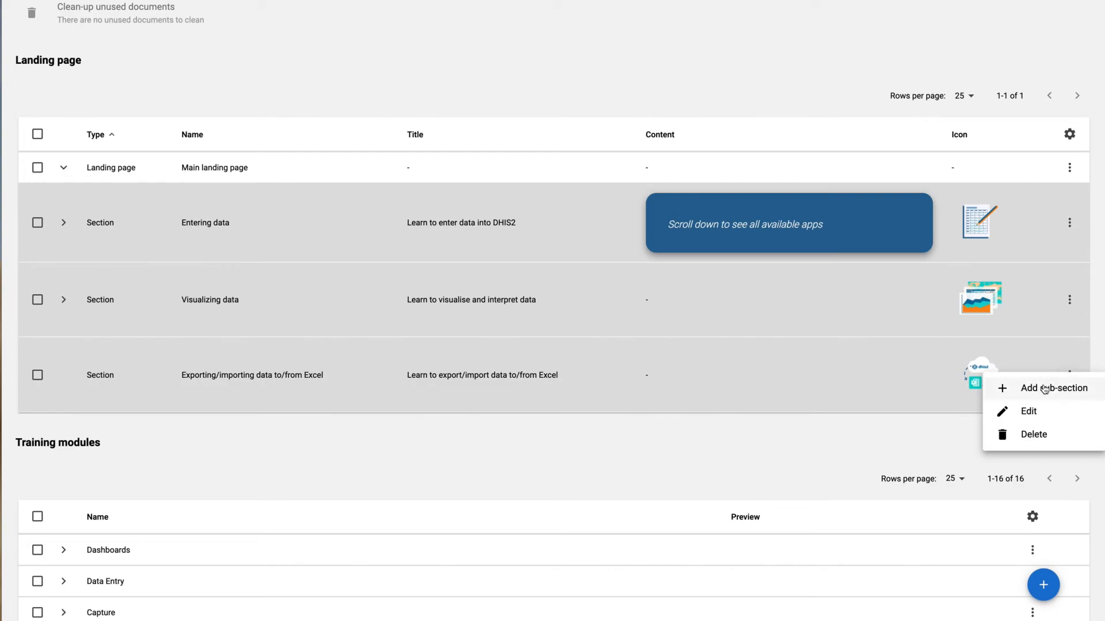
{"action": "left_click", "coordinate": [1043, 389]}
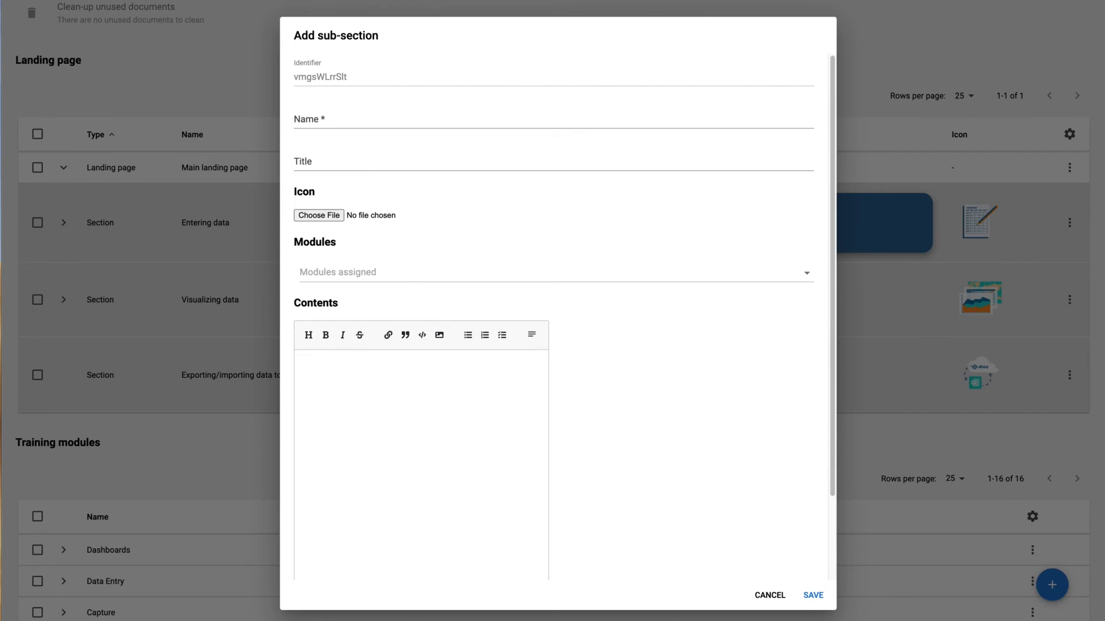
{"action": "left_click", "coordinate": [401, 122]}
{"action": "type", "text": "Generic training for exporting/importing data"}
{"action": "left_click", "coordinate": [374, 161]}
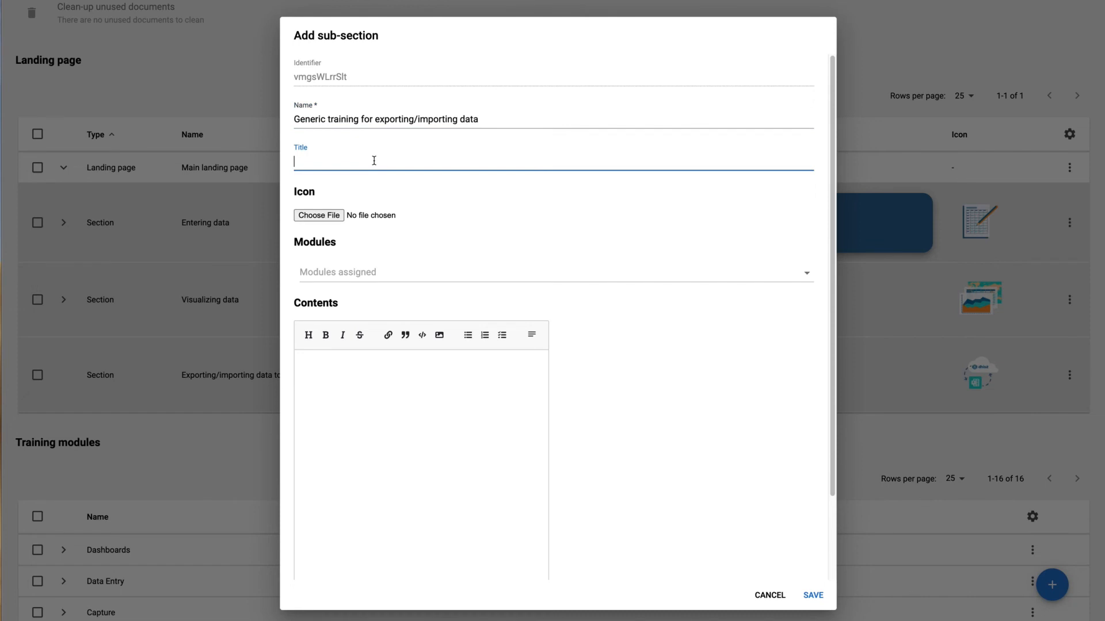
{"action": "type", "text": "Generic training for exporting/importing data"}
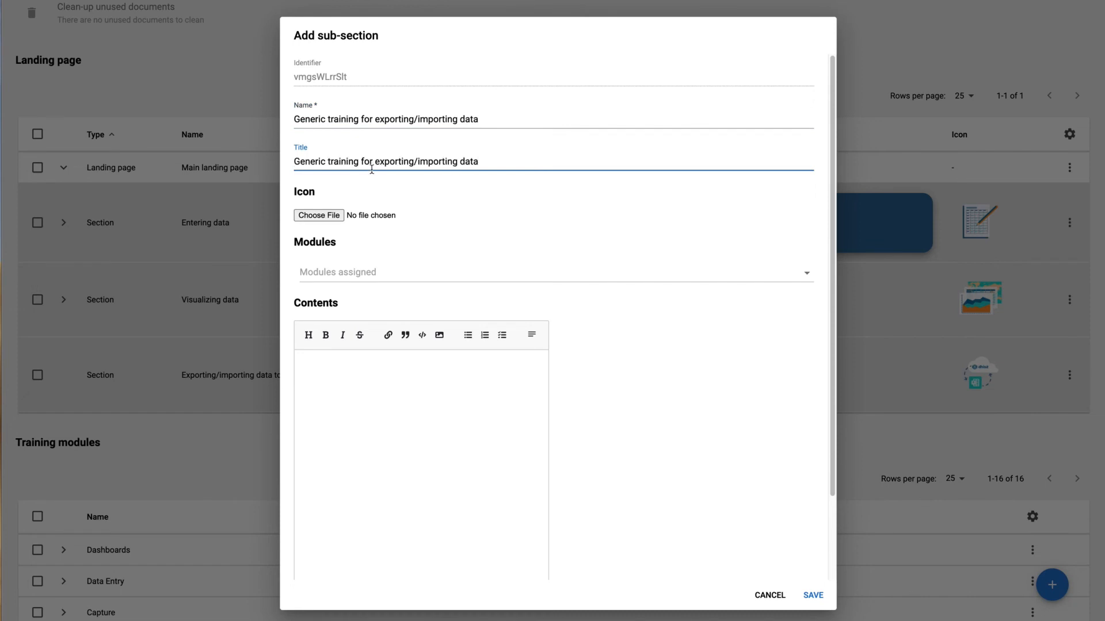
- Assign only the Bulk Load module to the new sub-section
{"action": "left_click", "coordinate": [320, 273]}
{"action": "left_click", "coordinate": [341, 395]}
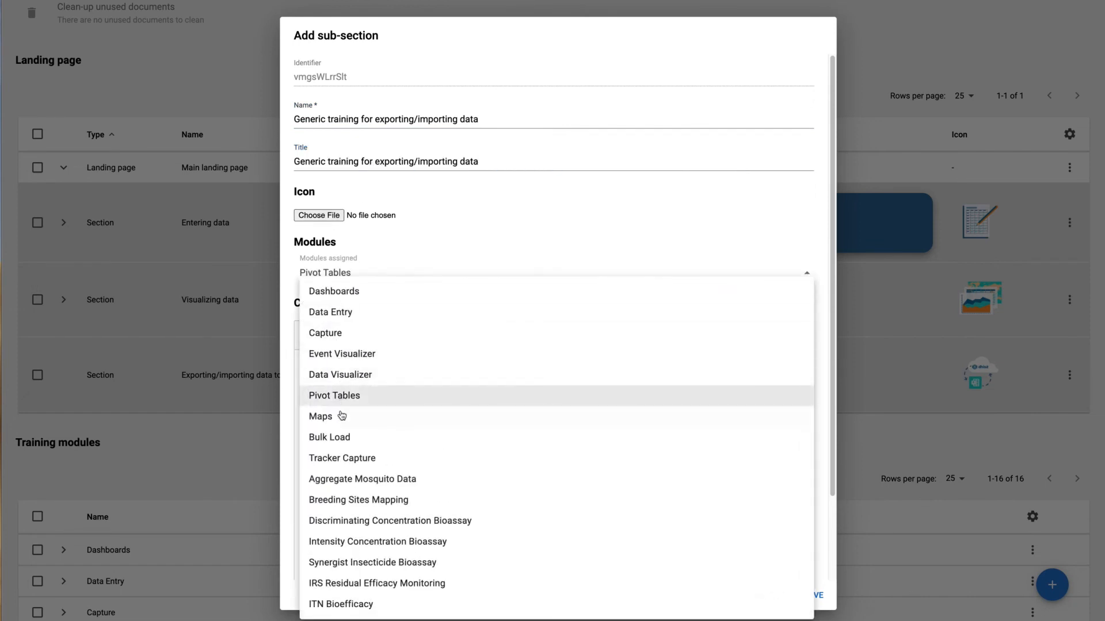
{"action": "left_click", "coordinate": [345, 416]}
{"action": "left_click", "coordinate": [342, 437]}
{"action": "left_click", "coordinate": [350, 417]}
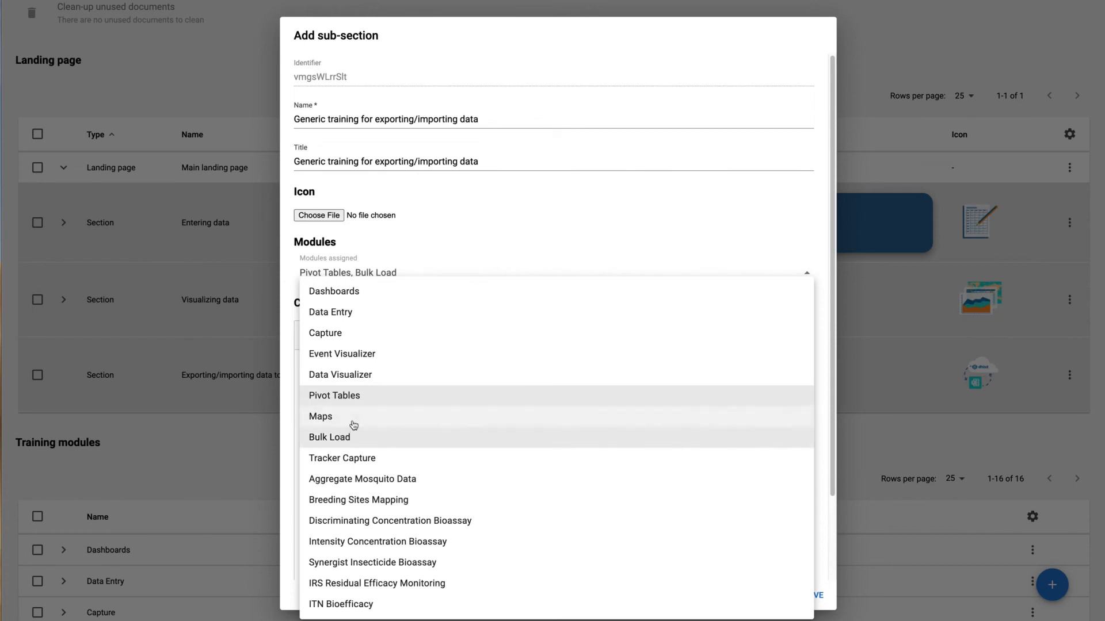
{"action": "left_click", "coordinate": [356, 397]}
{"action": "left_click", "coordinate": [426, 262]}
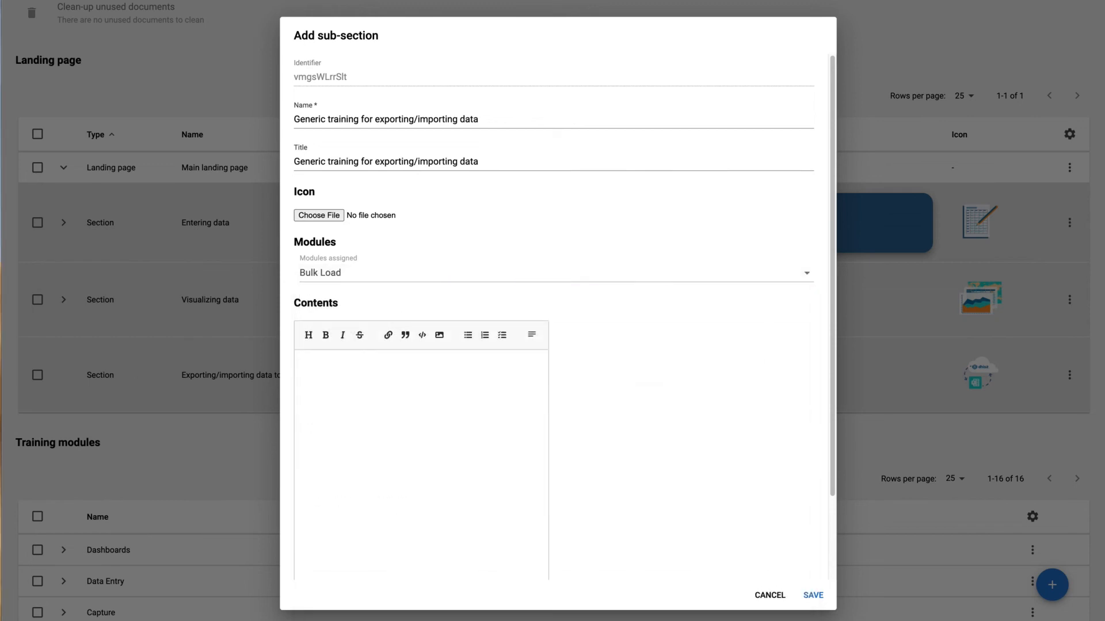
- Enter "Select a tutorial below to learn how to use data export/import applications in DHIS2:" as the sub-section contents and save
{"action": "left_click", "coordinate": [389, 375]}
{"action": "type", "text": "Select a tutorial below to learn how to use data export/import applications in DHIS2:"}
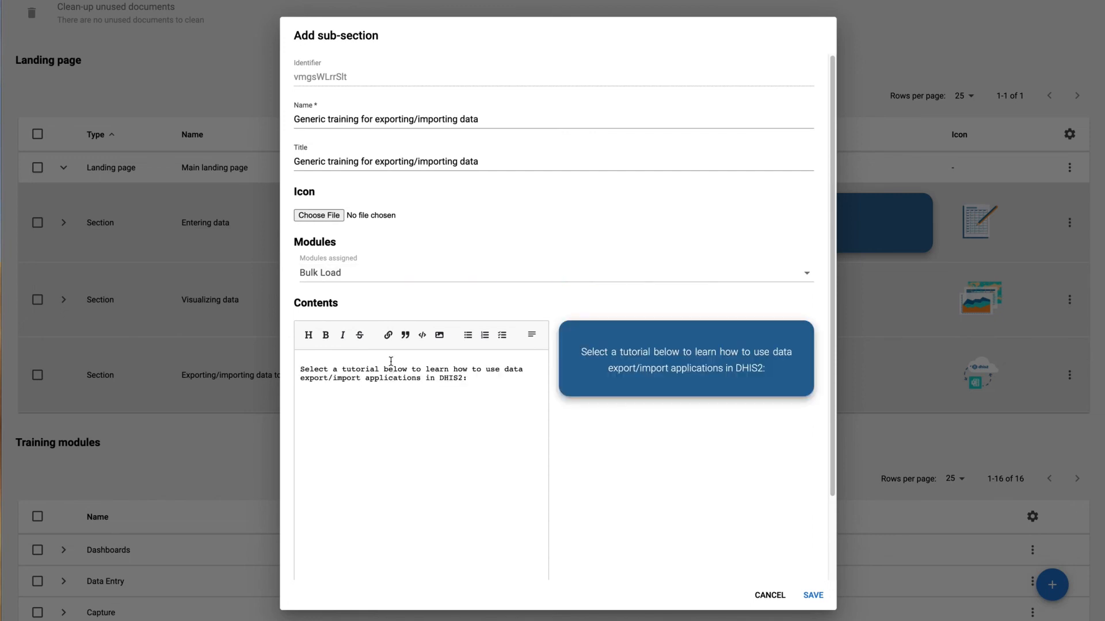
{"action": "left_click", "coordinate": [813, 596]}
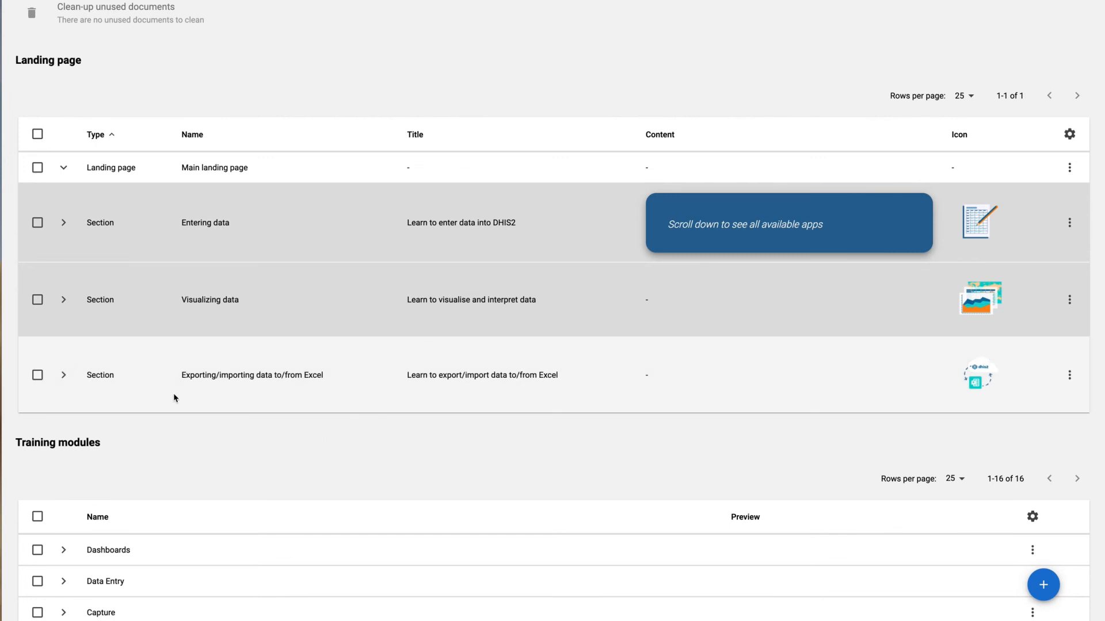
- Expand the Exporting/importing section, review its sub-section in the edit form, and save it without changes
{"action": "left_click", "coordinate": [65, 375]}
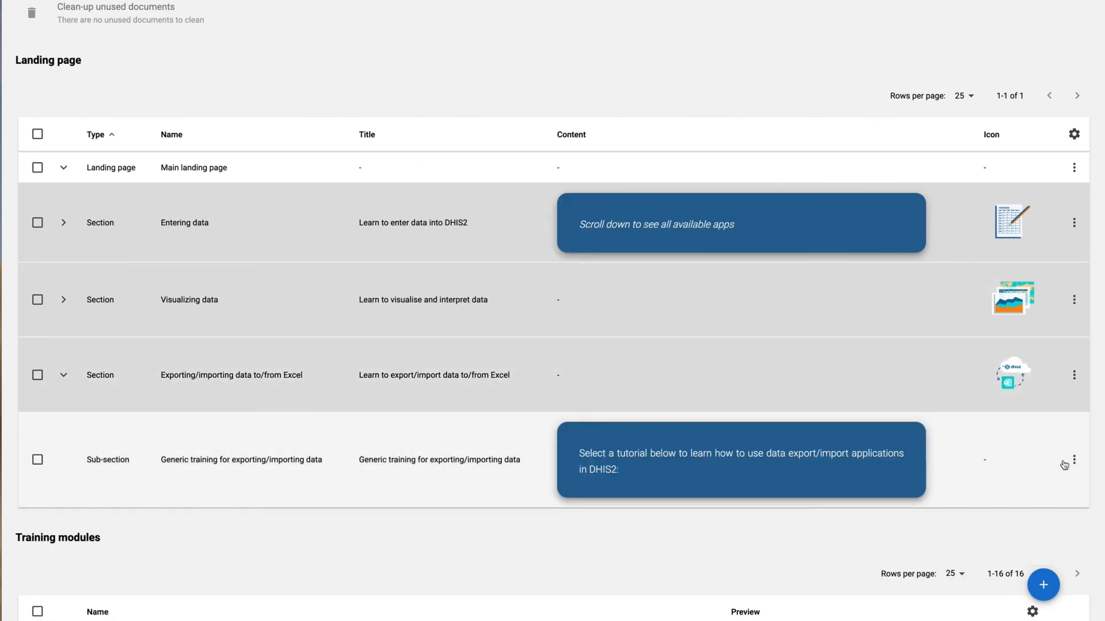
{"action": "left_click", "coordinate": [1073, 462]}
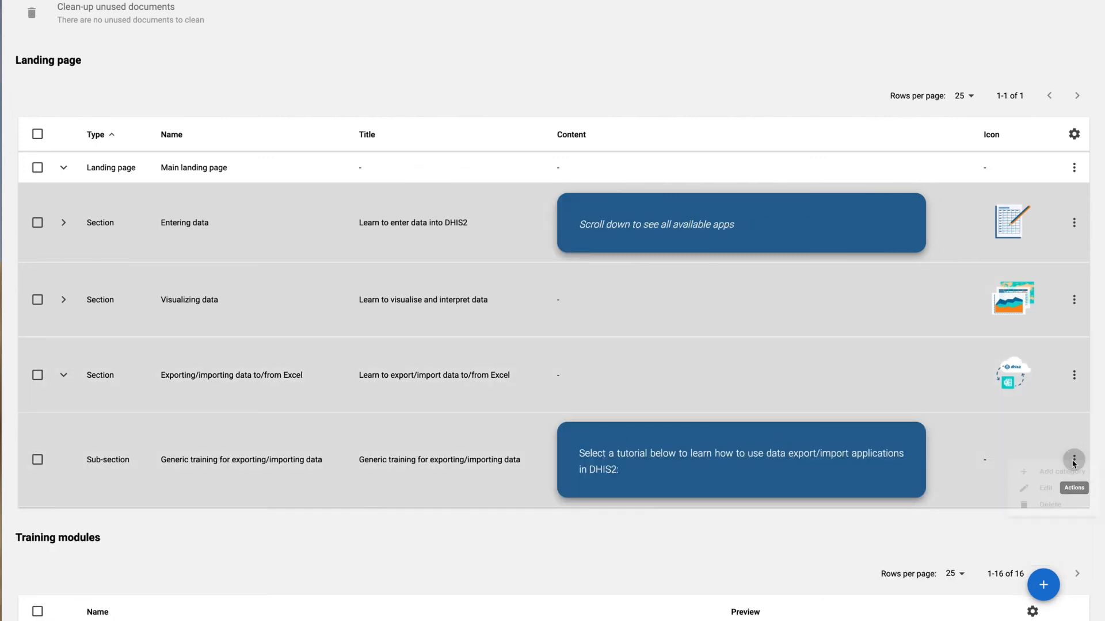
{"action": "left_click", "coordinate": [1040, 500]}
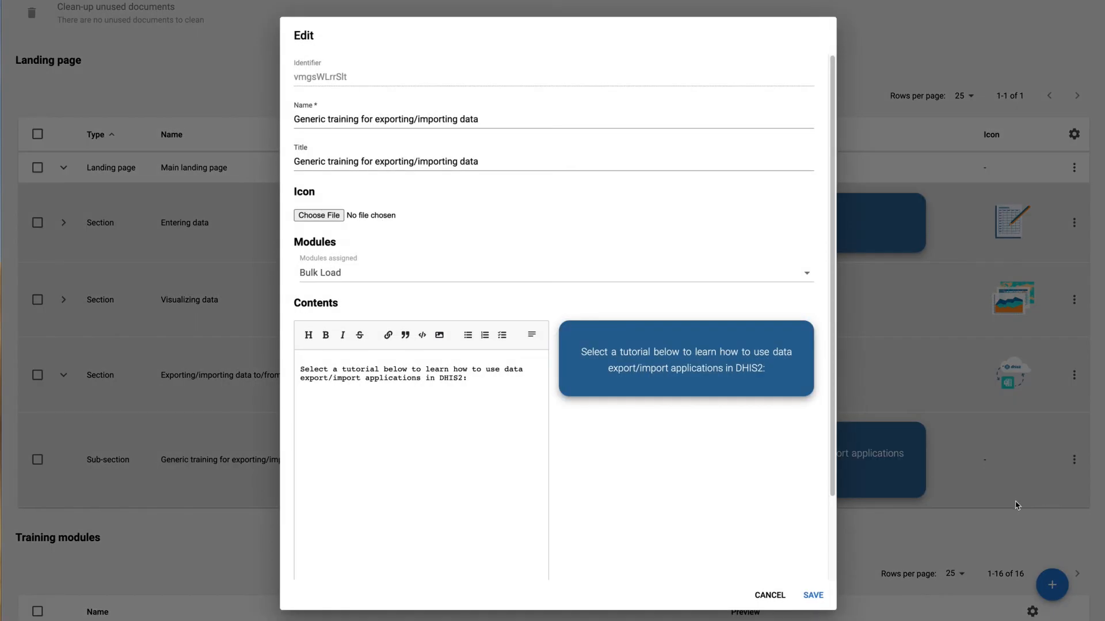
{"action": "left_click", "coordinate": [813, 595]}
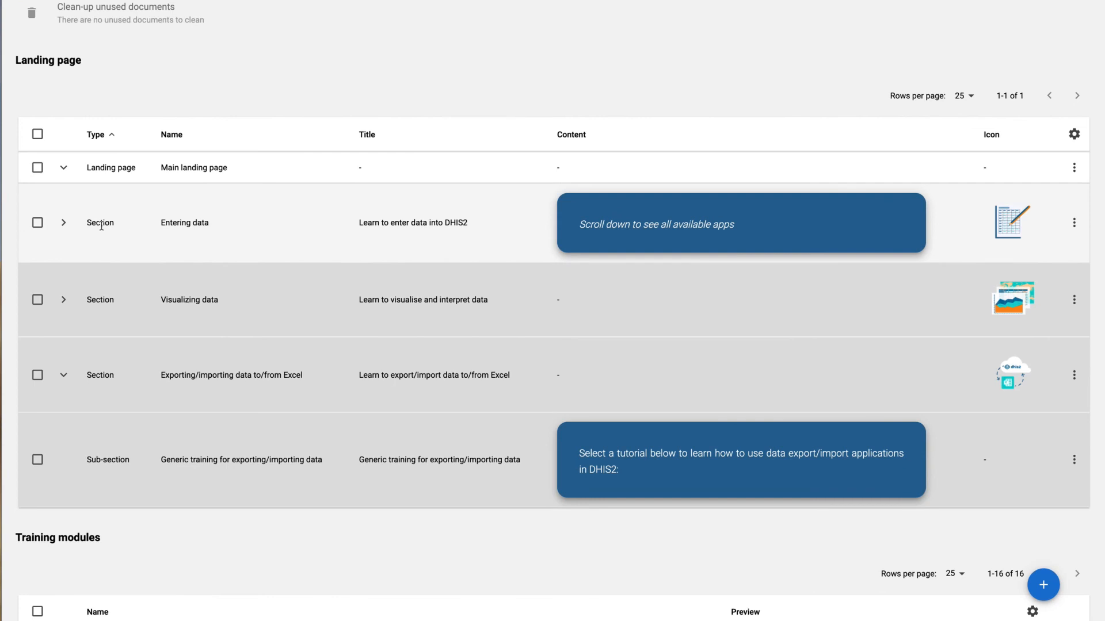
- Examine the sub-sections of "Entering data" and the categories under "Training for activity-related data entry", and collapse that sub-section
{"action": "left_click", "coordinate": [63, 224]}
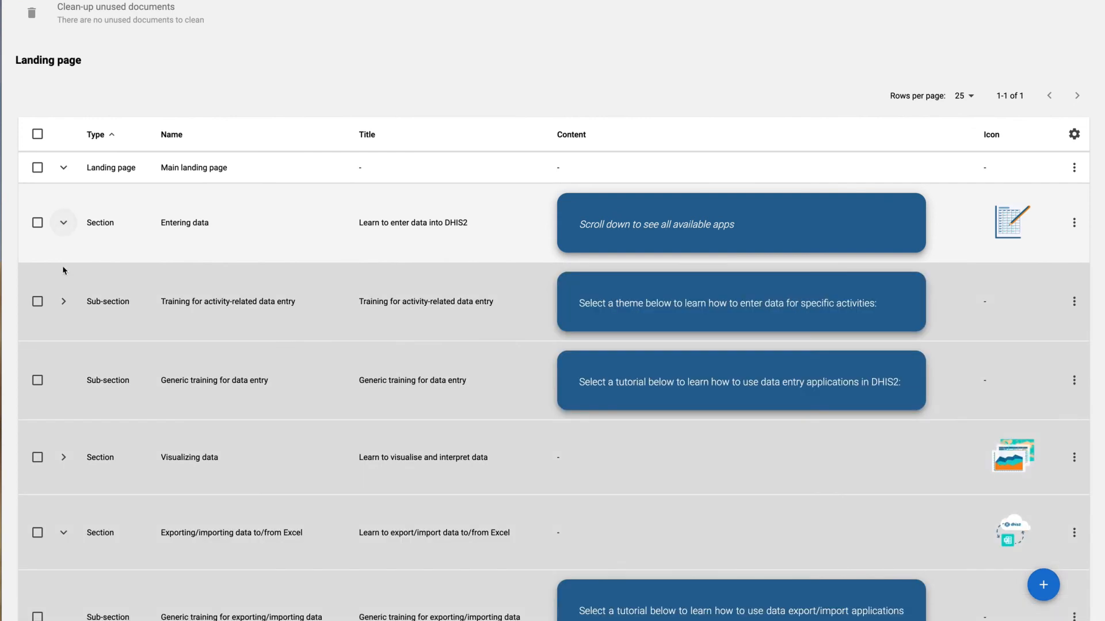
{"action": "left_click", "coordinate": [63, 302]}
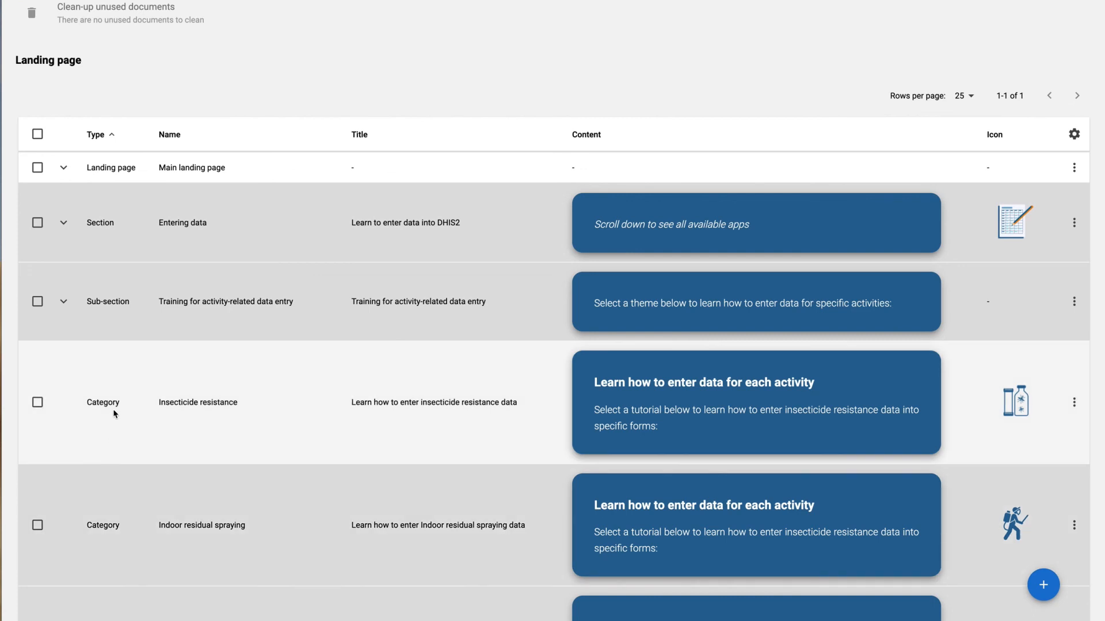
{"action": "scroll", "coordinate": [114, 413], "scroll_direction": "down", "scroll_amount": 3}
{"action": "scroll", "coordinate": [113, 413], "scroll_direction": "down", "scroll_amount": 2}
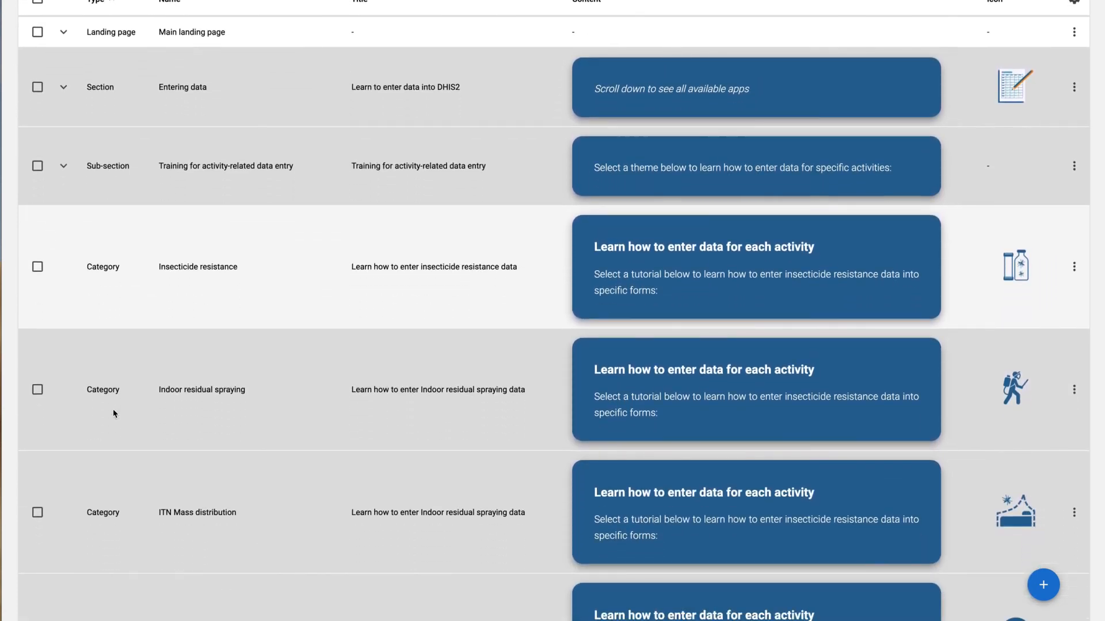
{"action": "scroll", "coordinate": [114, 413], "scroll_direction": "down", "scroll_amount": 2}
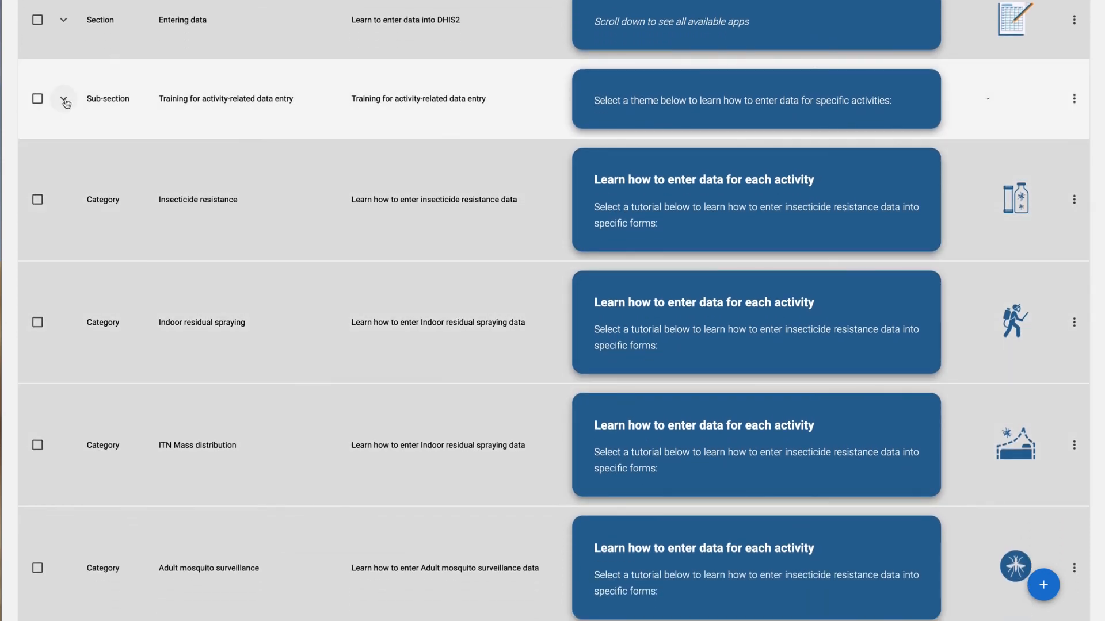
{"action": "left_click", "coordinate": [64, 99]}
{"action": "scroll", "coordinate": [67, 86], "scroll_direction": "up", "scroll_amount": 2}
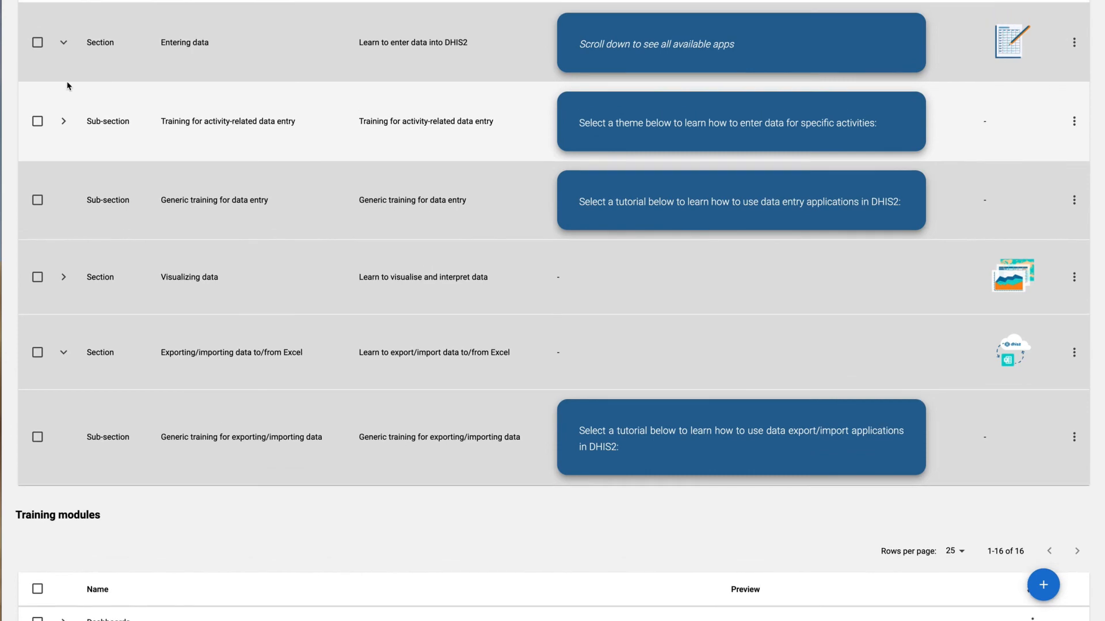
{"action": "scroll", "coordinate": [67, 86], "scroll_direction": "up", "scroll_amount": 1}
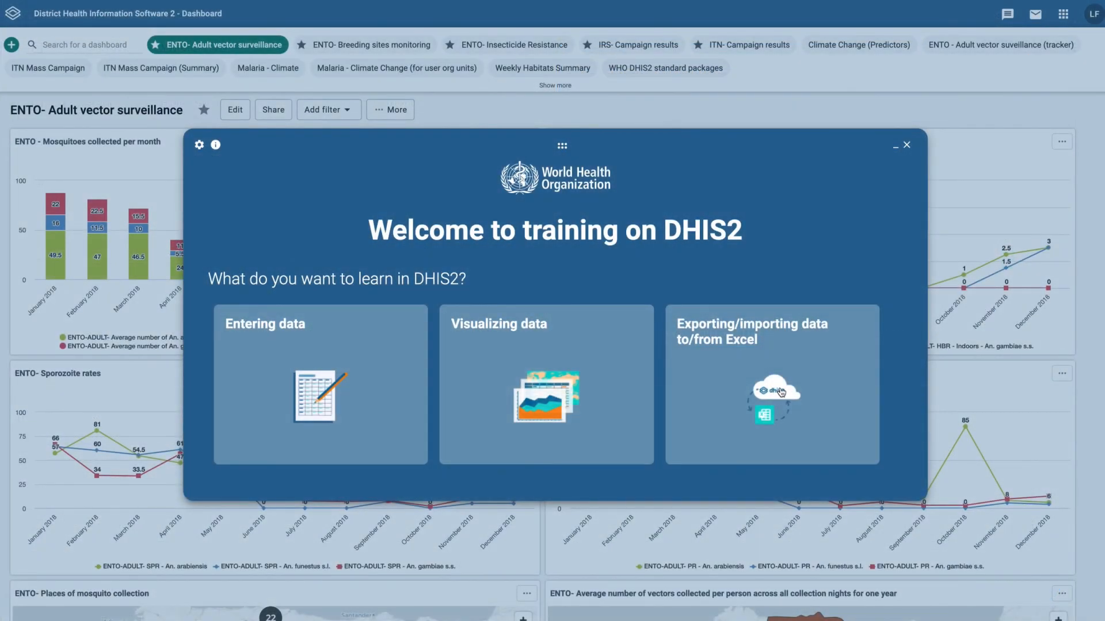
- Open the "Exporting/importing data to/from Excel" section on the training home page and start its Bulk Load tutorial
{"action": "left_click", "coordinate": [781, 392]}
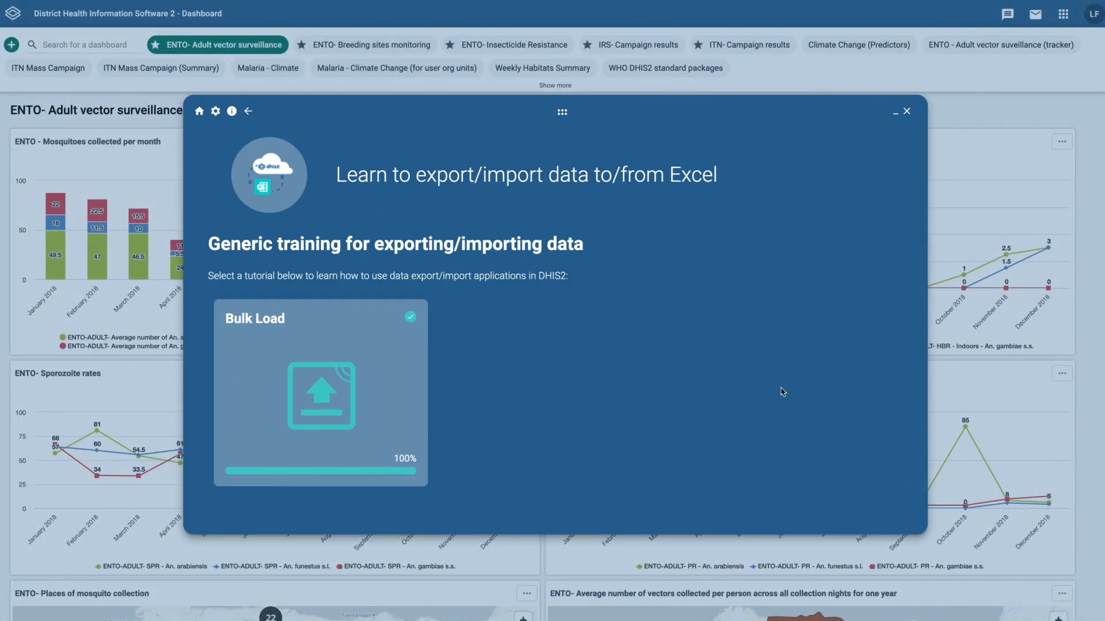
{"action": "left_click", "coordinate": [372, 387]}
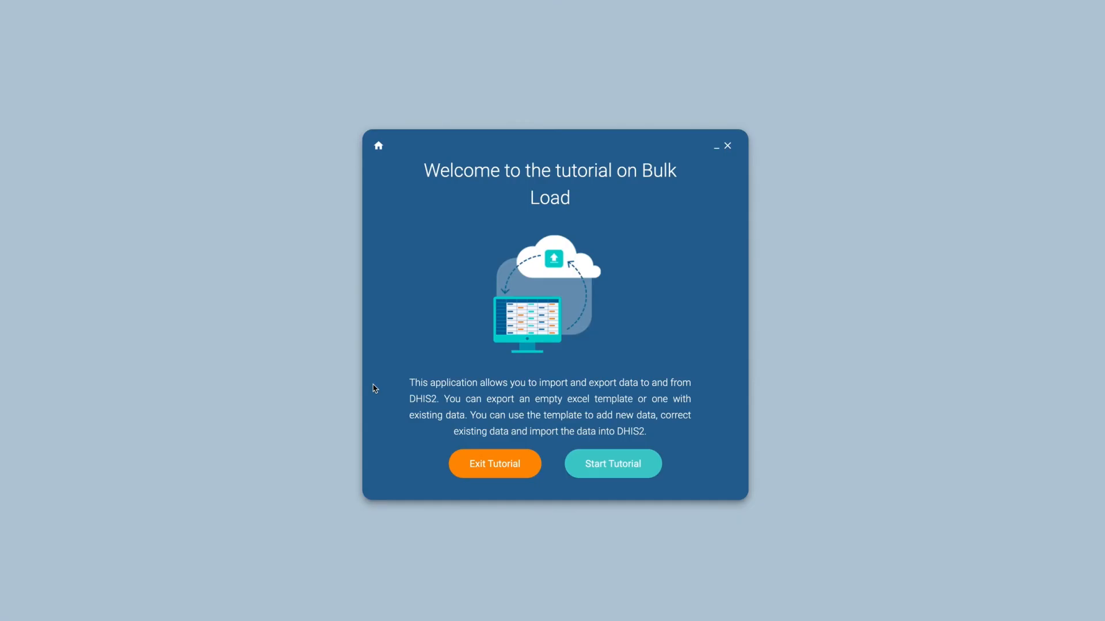
{"action": "left_click", "coordinate": [627, 471]}
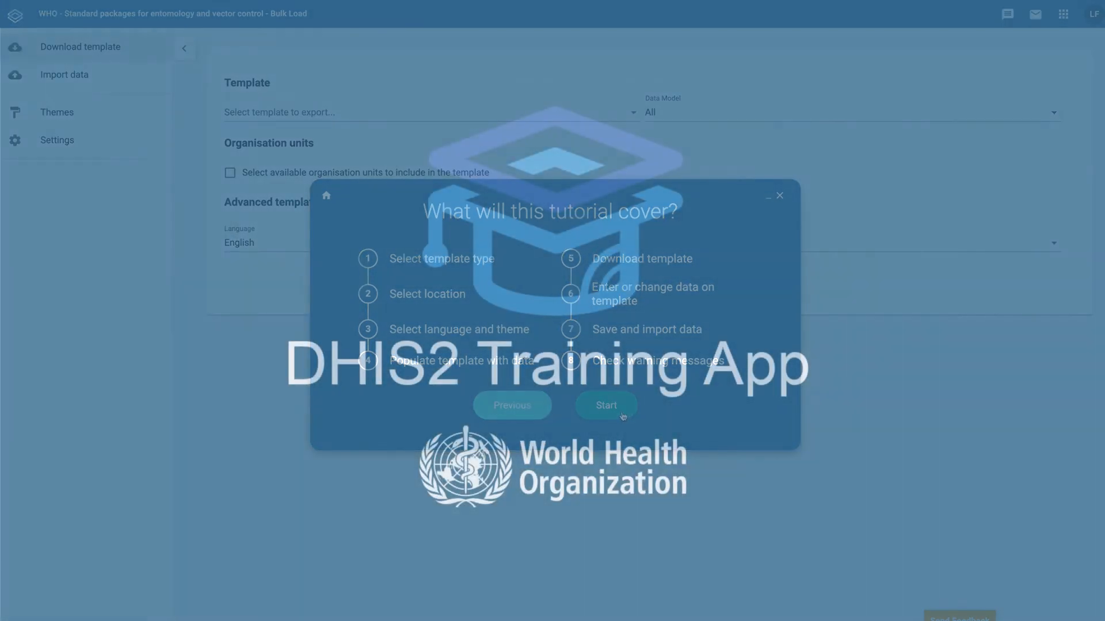